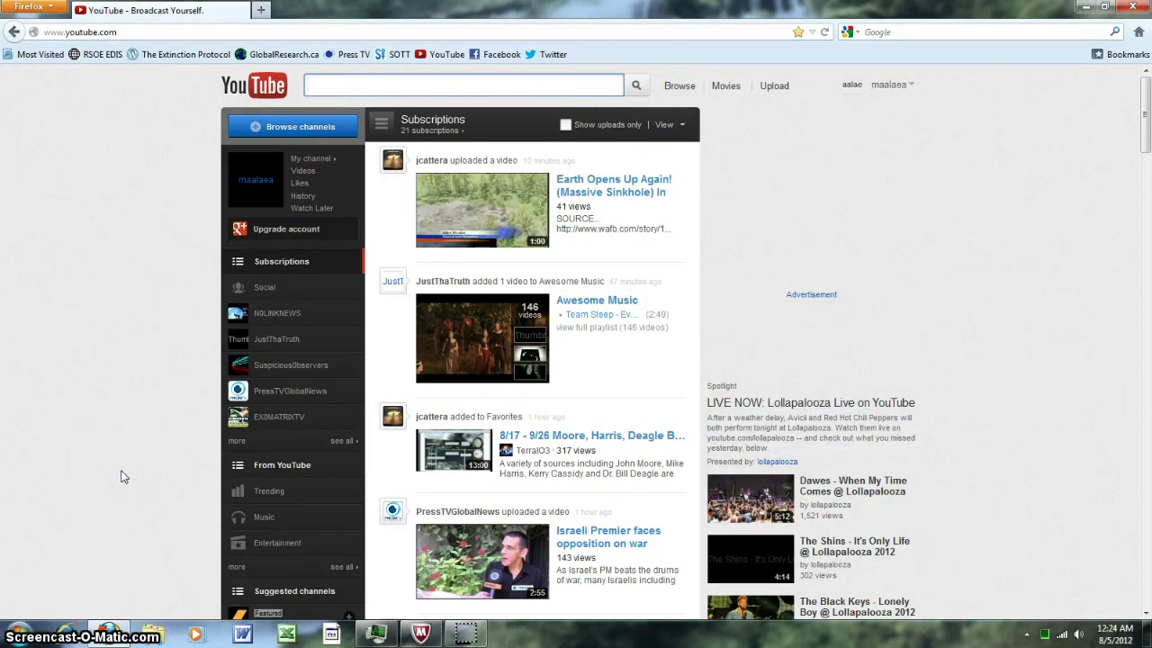
Review the history and cookie settings in the Firefox privacy options, keeping custom settings for history, and return to the desktop.
{"action": "left_click", "coordinate": [99, 376]}
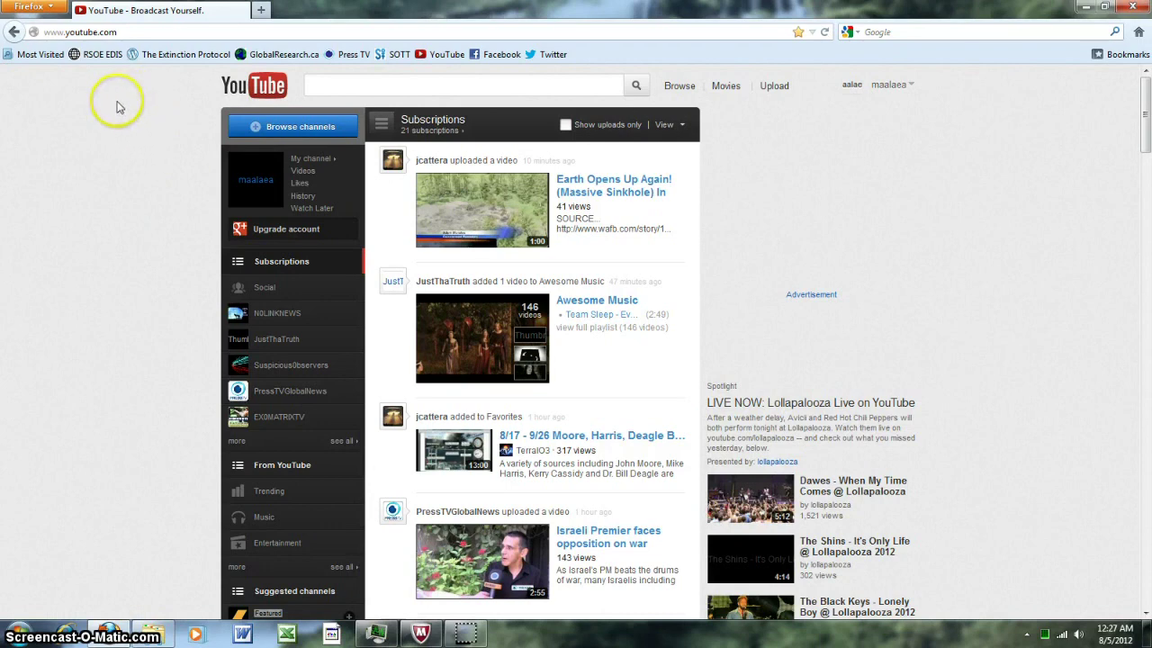
{"action": "left_click", "coordinate": [30, 12]}
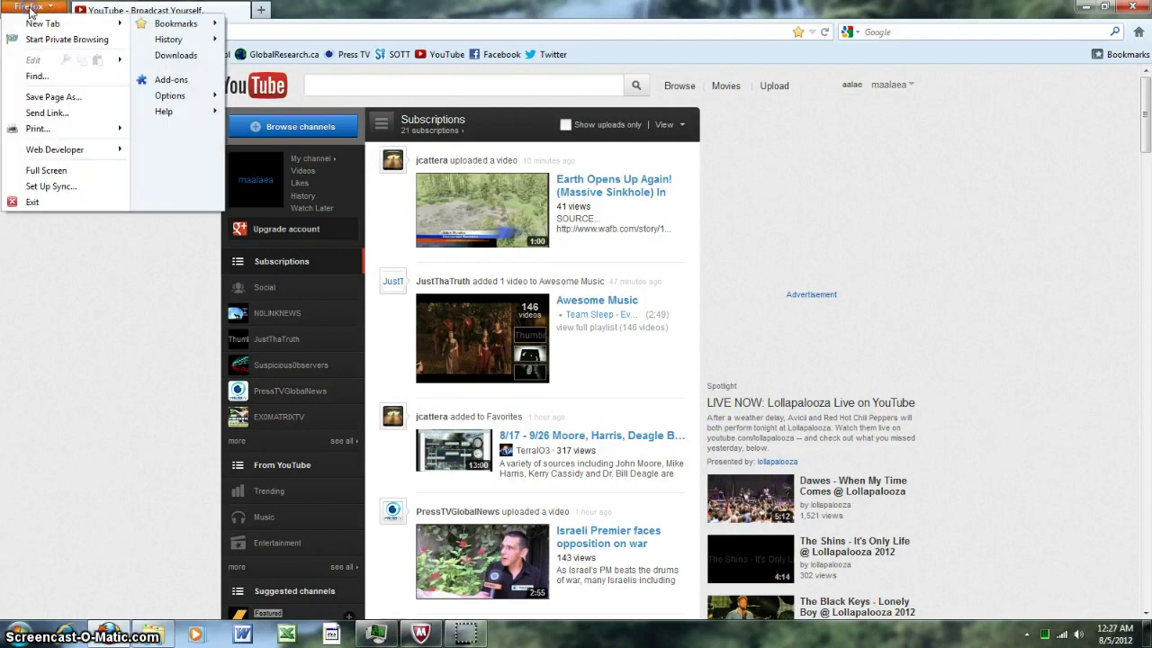
{"action": "mouse_move", "coordinate": [164, 97]}
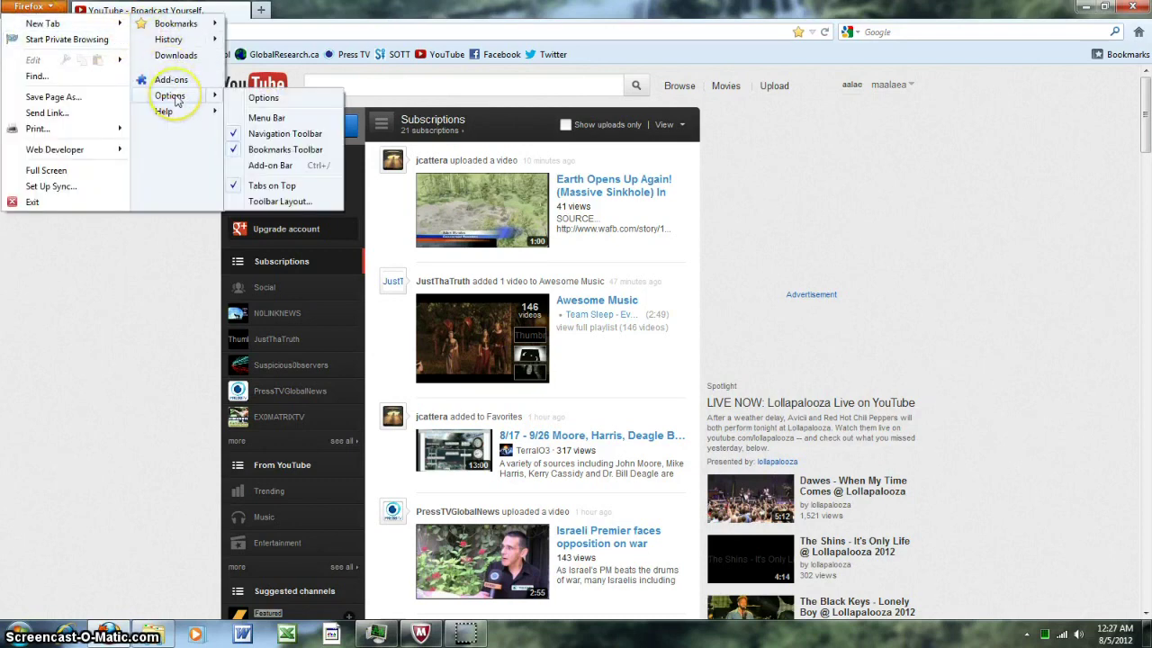
{"action": "left_click", "coordinate": [262, 97]}
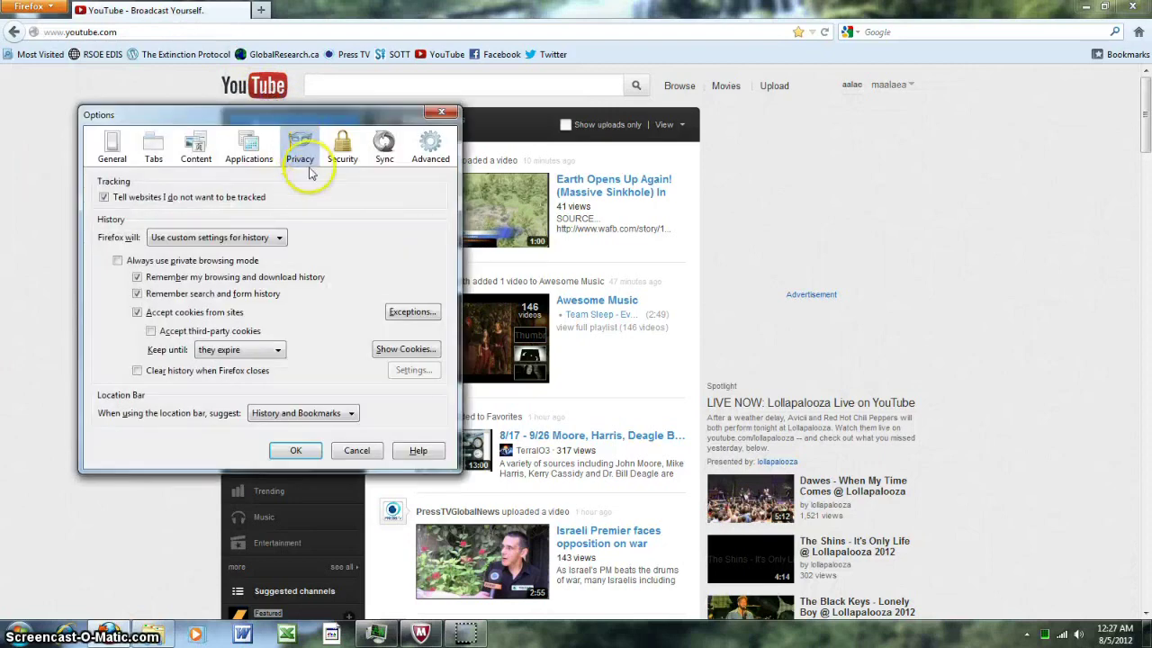
{"action": "left_click", "coordinate": [266, 237]}
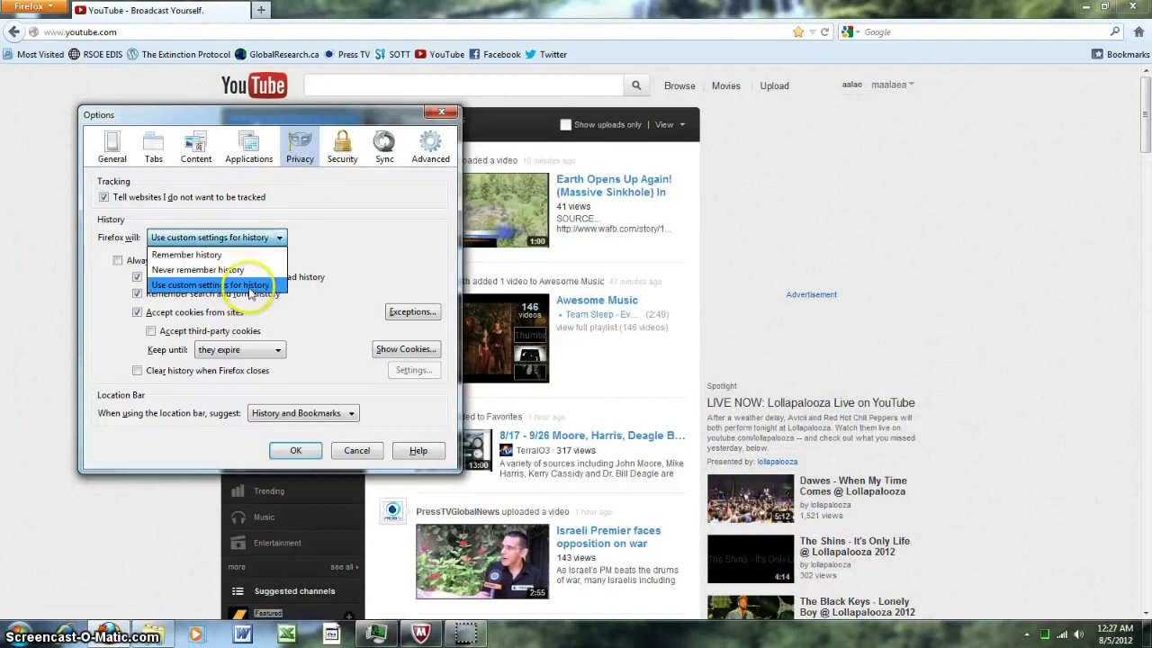
{"action": "left_click", "coordinate": [331, 253]}
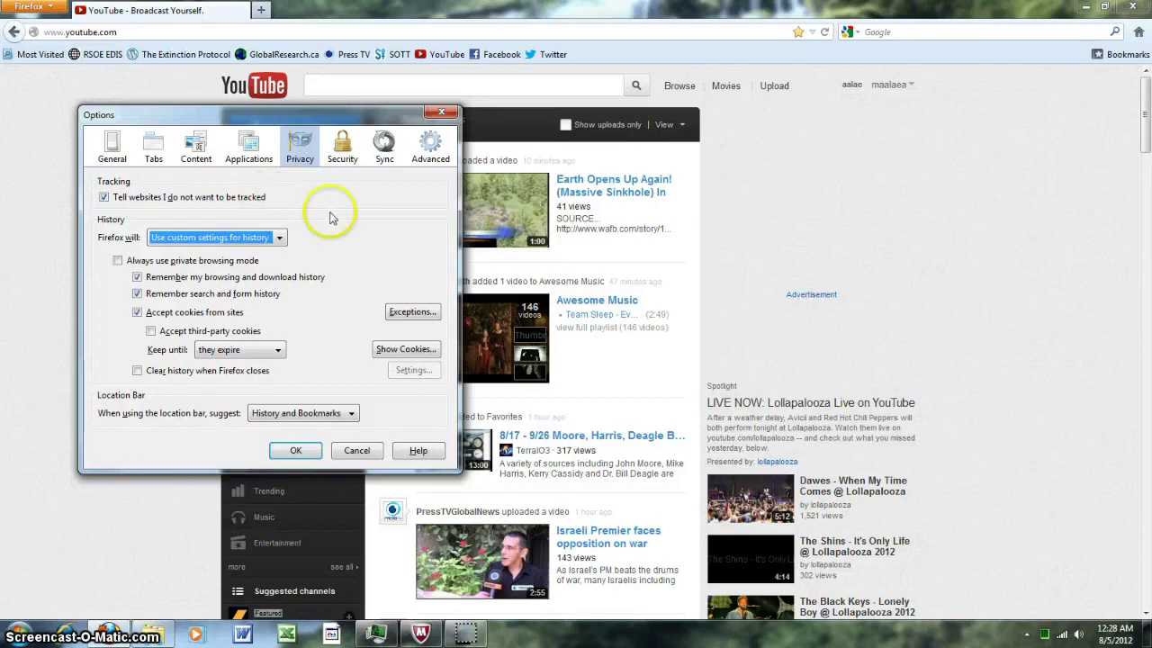
{"action": "left_click", "coordinate": [296, 451]}
{"action": "key", "text": "super+d"}
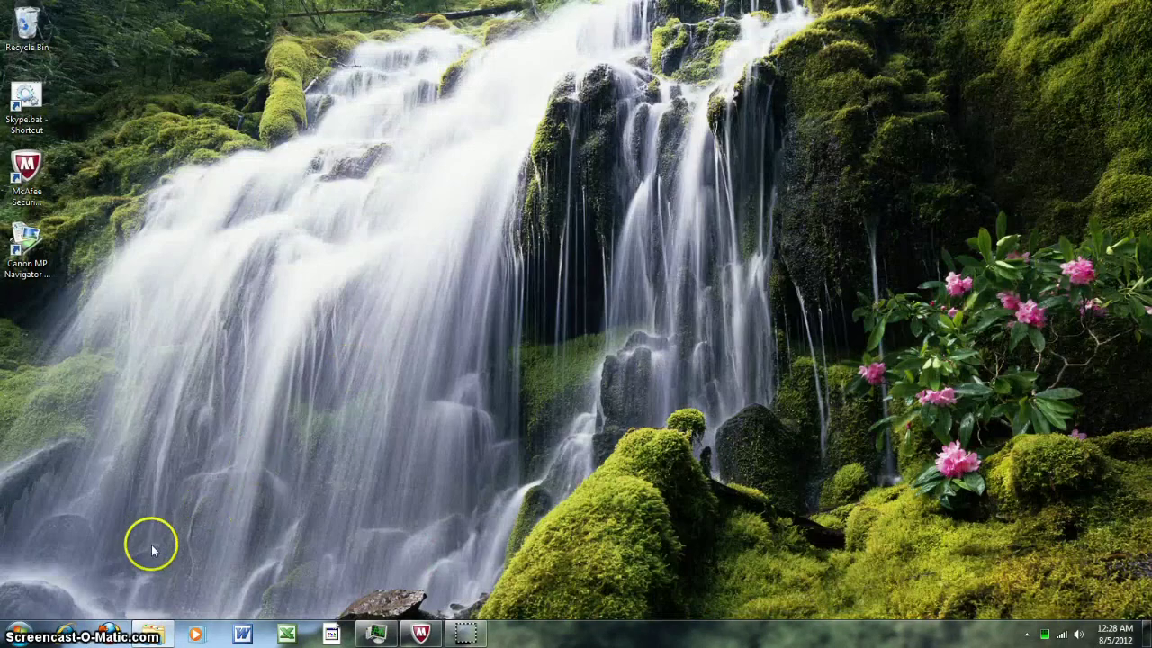
Switch to Internet Explorer and check the advanced privacy settings for first-party and third-party cookies, accept them, and close the browser.
{"action": "left_click", "coordinate": [112, 635]}
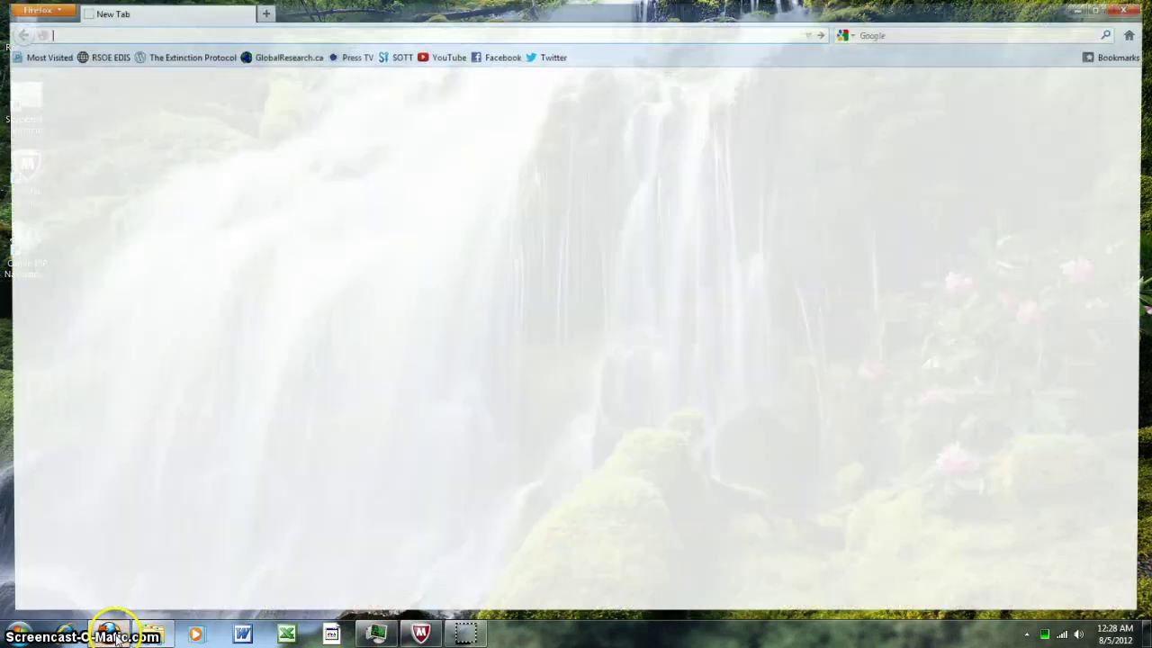
{"action": "key", "text": "super+d"}
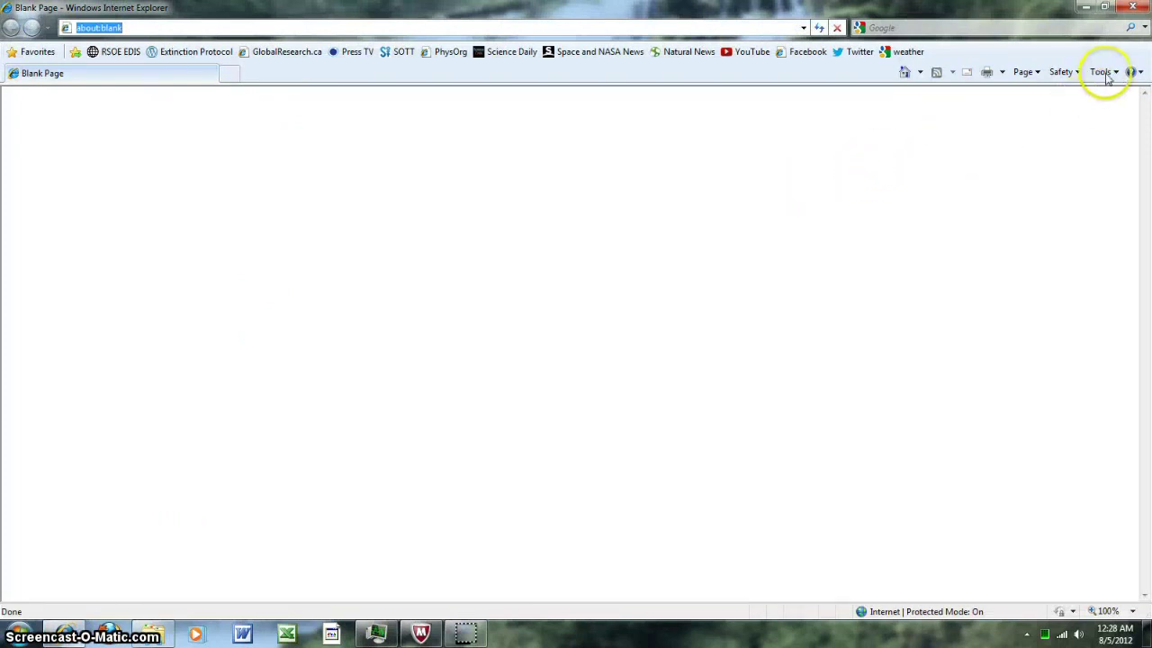
{"action": "left_click", "coordinate": [1107, 78]}
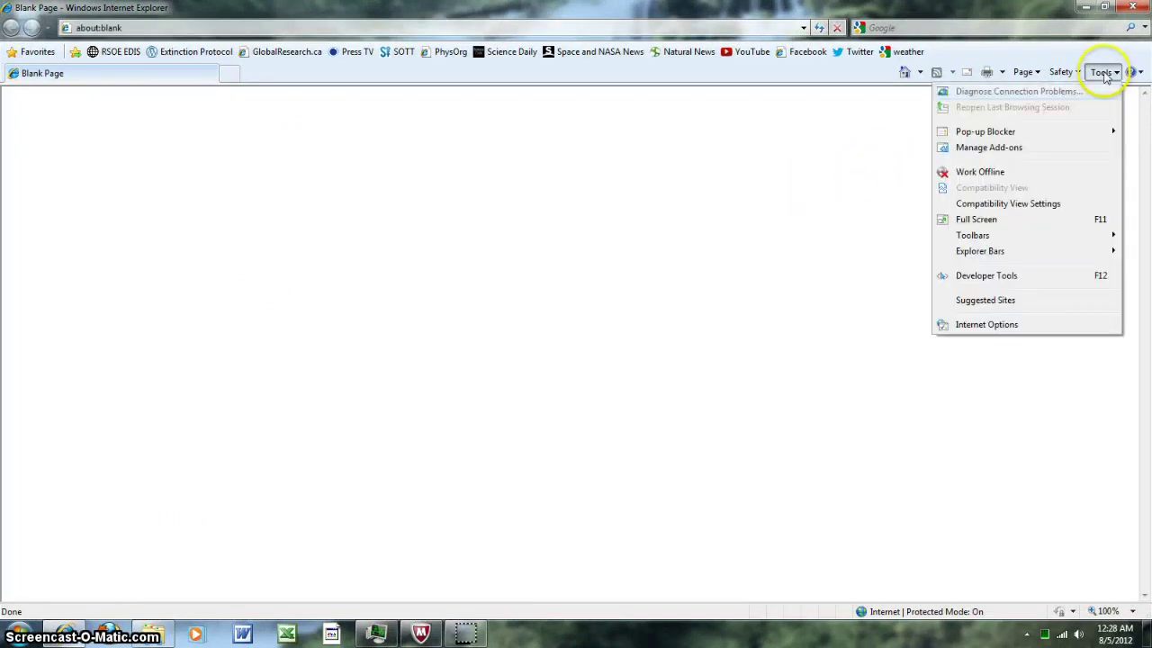
{"action": "left_click", "coordinate": [987, 325]}
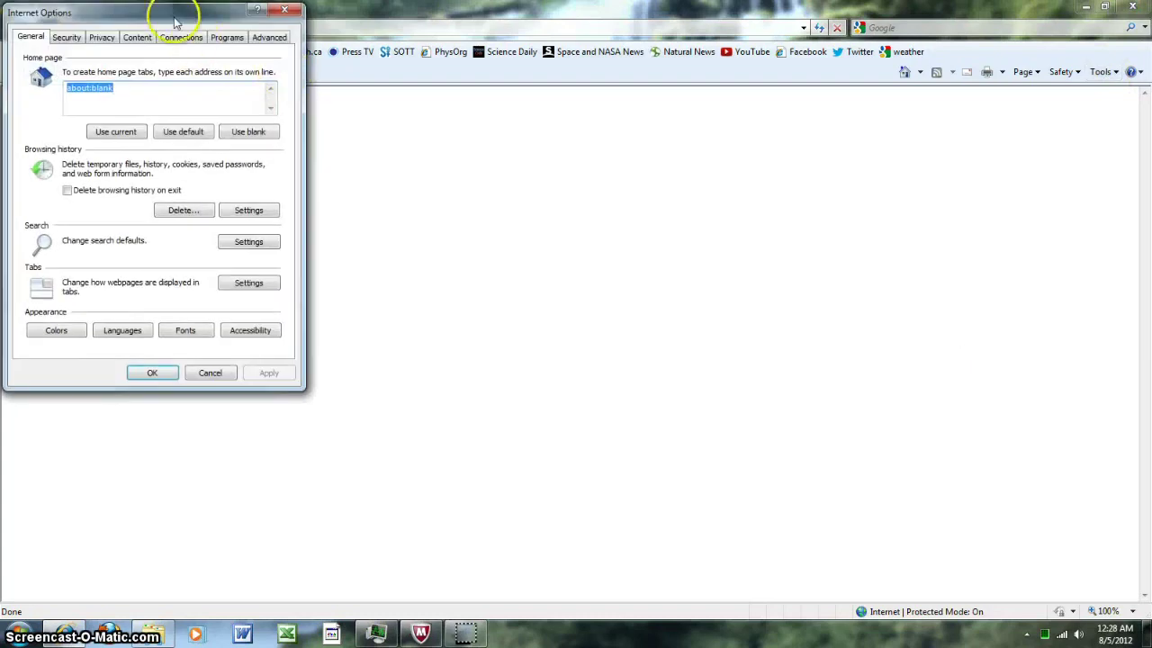
{"action": "left_click_drag", "start_coordinate": [175, 23], "coordinate": [273, 95]}
{"action": "left_click", "coordinate": [189, 109]}
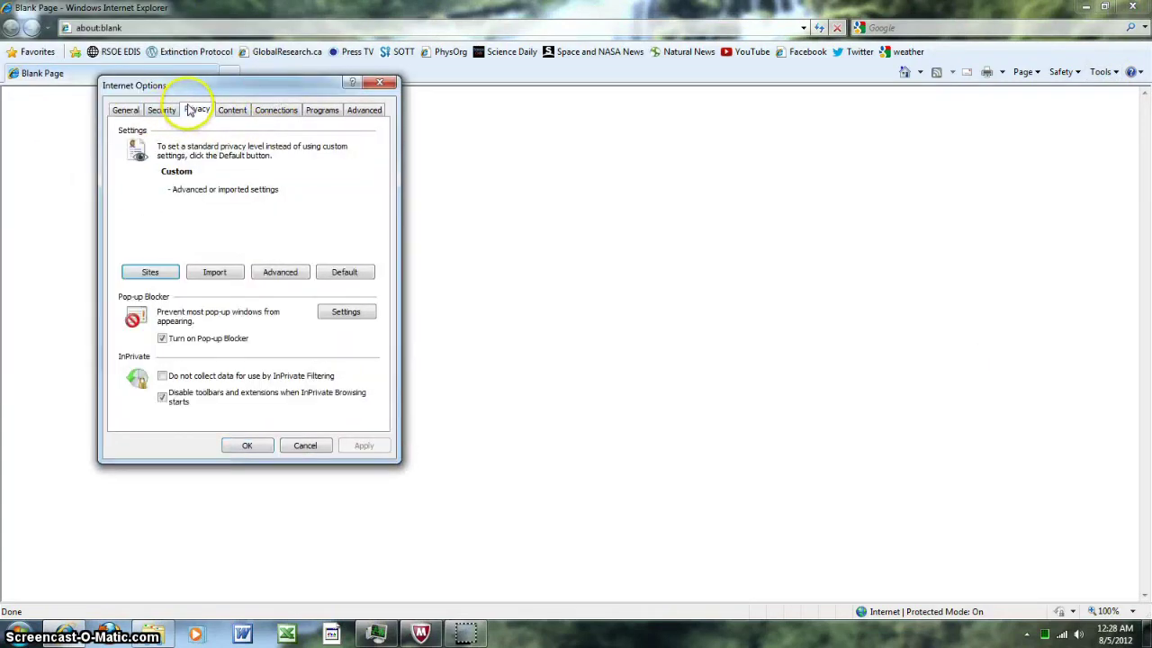
{"action": "left_click", "coordinate": [279, 272]}
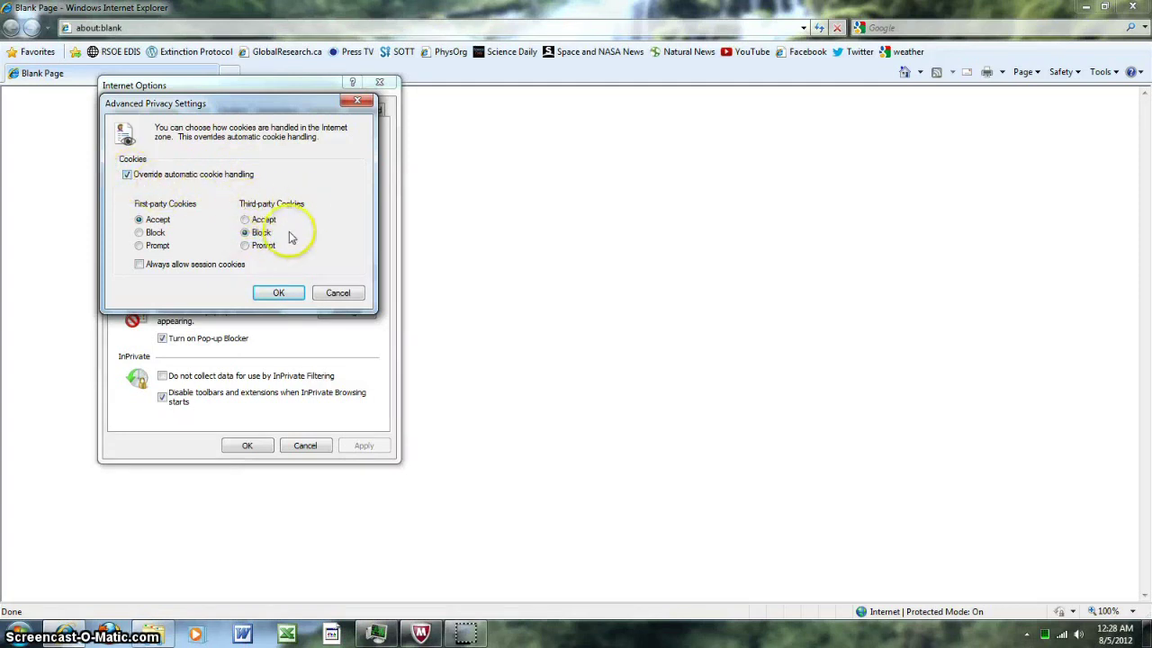
{"action": "left_click", "coordinate": [280, 293]}
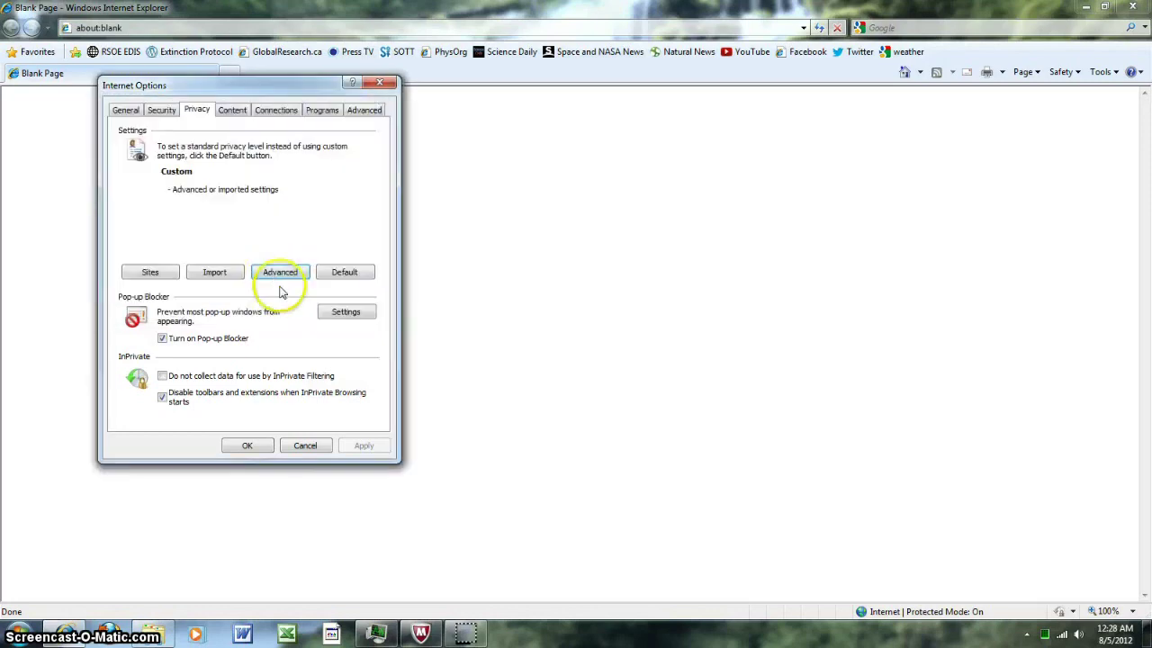
{"action": "left_click", "coordinate": [246, 449]}
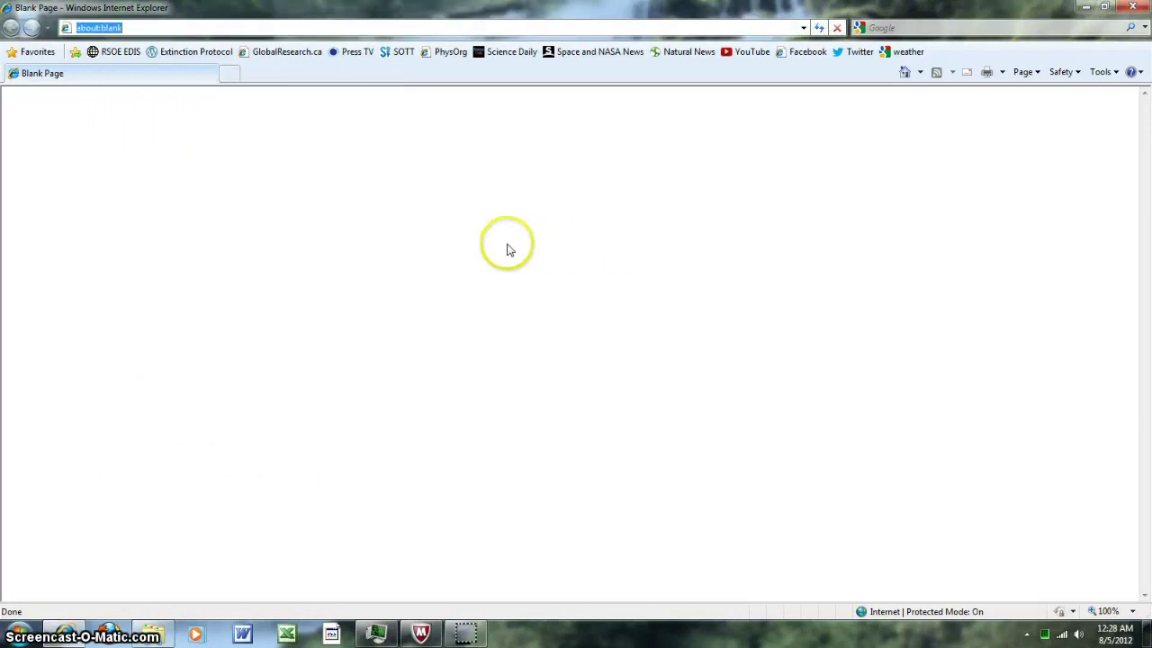
{"action": "key", "text": "alt+F4"}
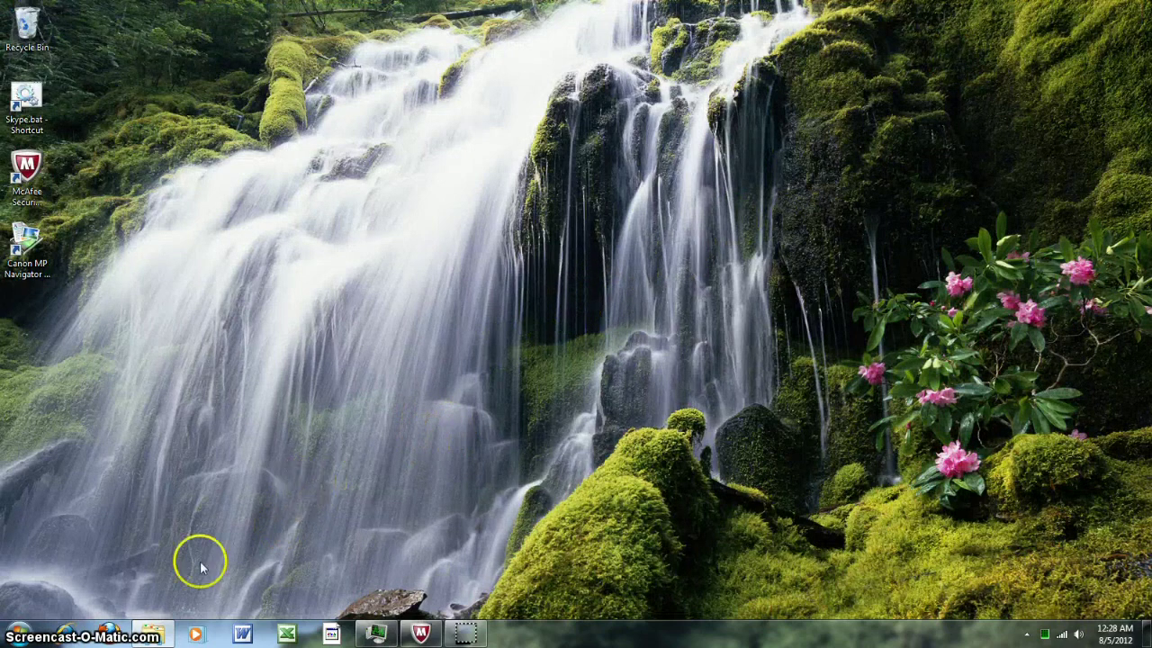
Switch to Firefox, view the Olympic rings moon photo article from the Yahoo home page, and return to the home page.
{"action": "left_click", "coordinate": [106, 632]}
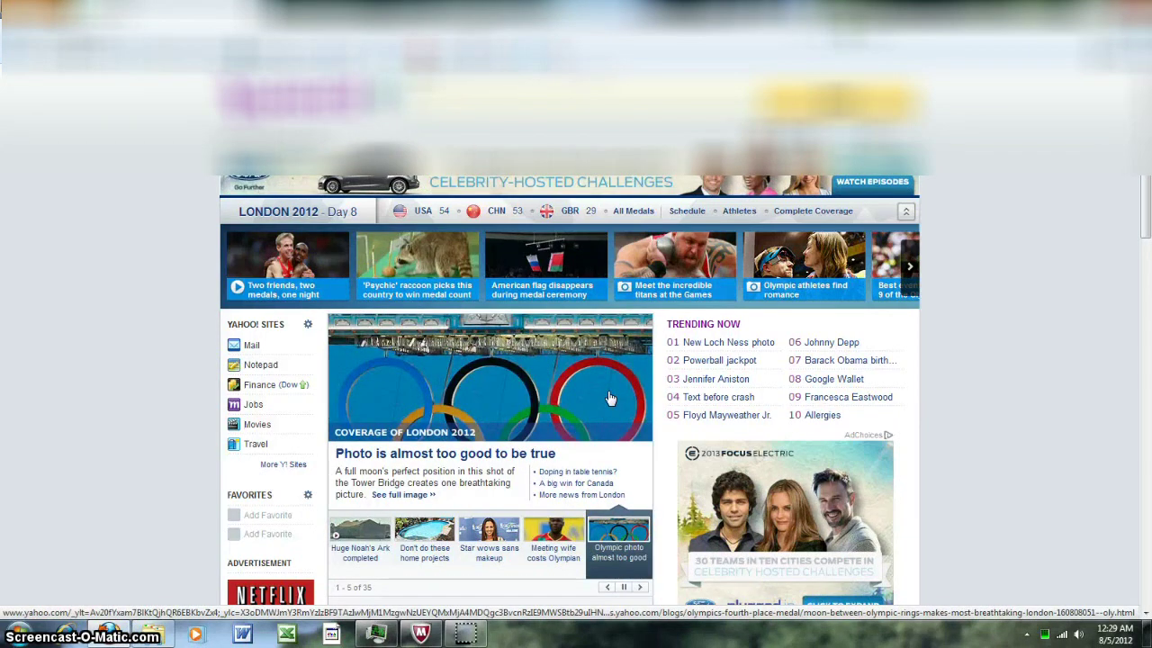
{"action": "left_click", "coordinate": [609, 399]}
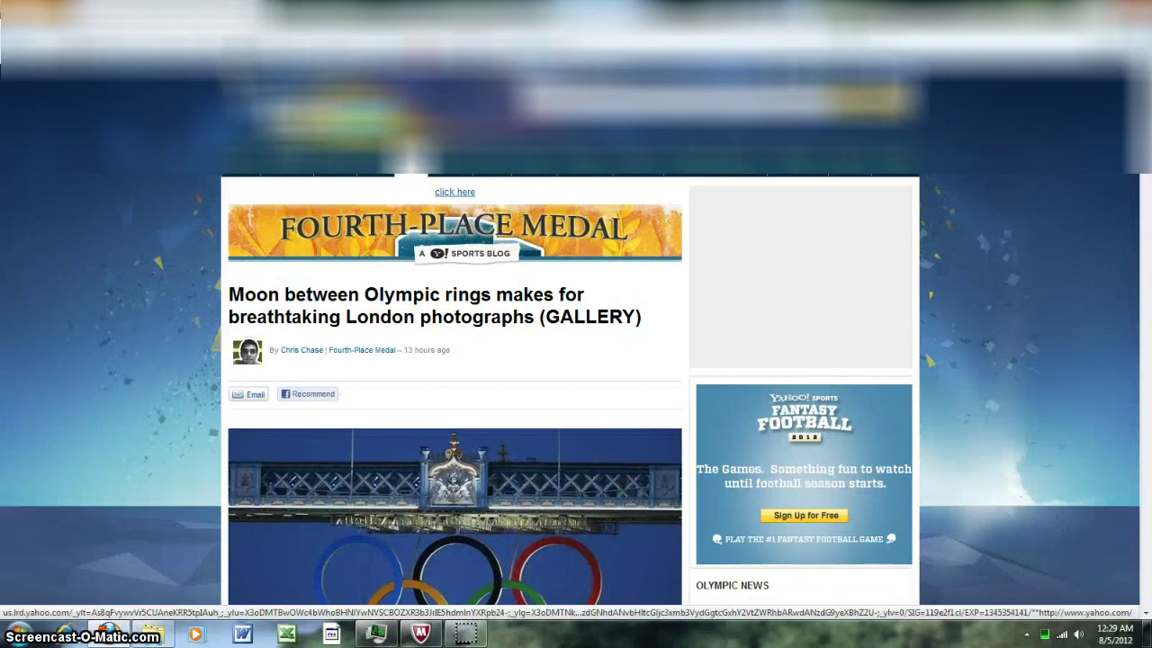
{"action": "key", "text": "alt+Left"}
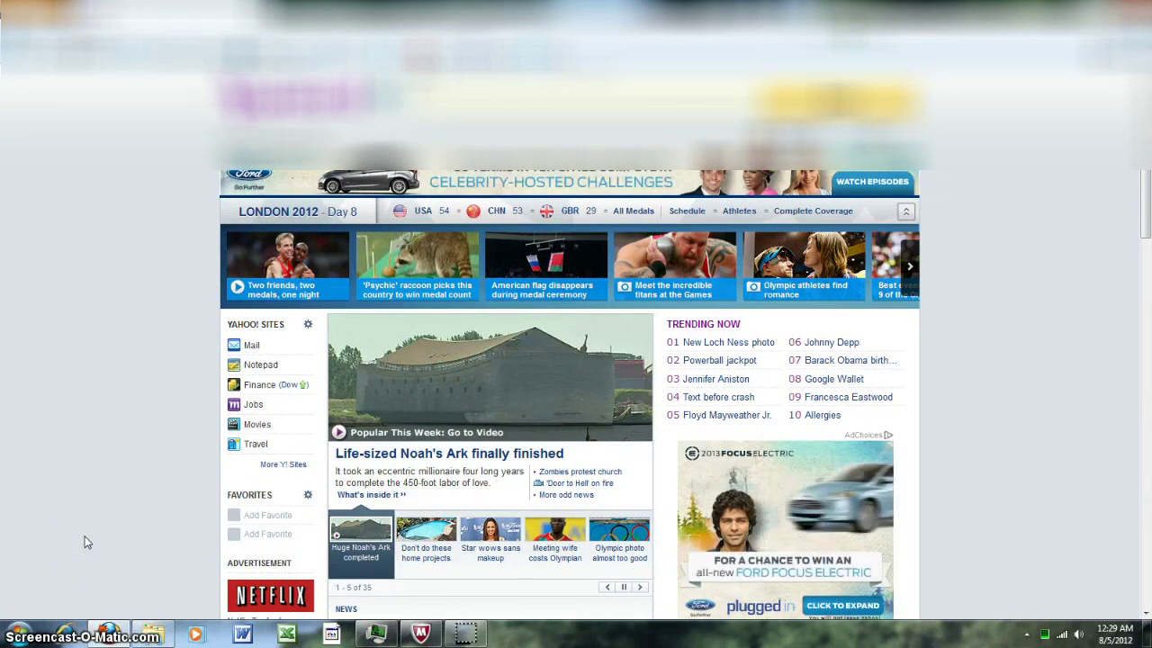
{"action": "left_click", "coordinate": [90, 538]}
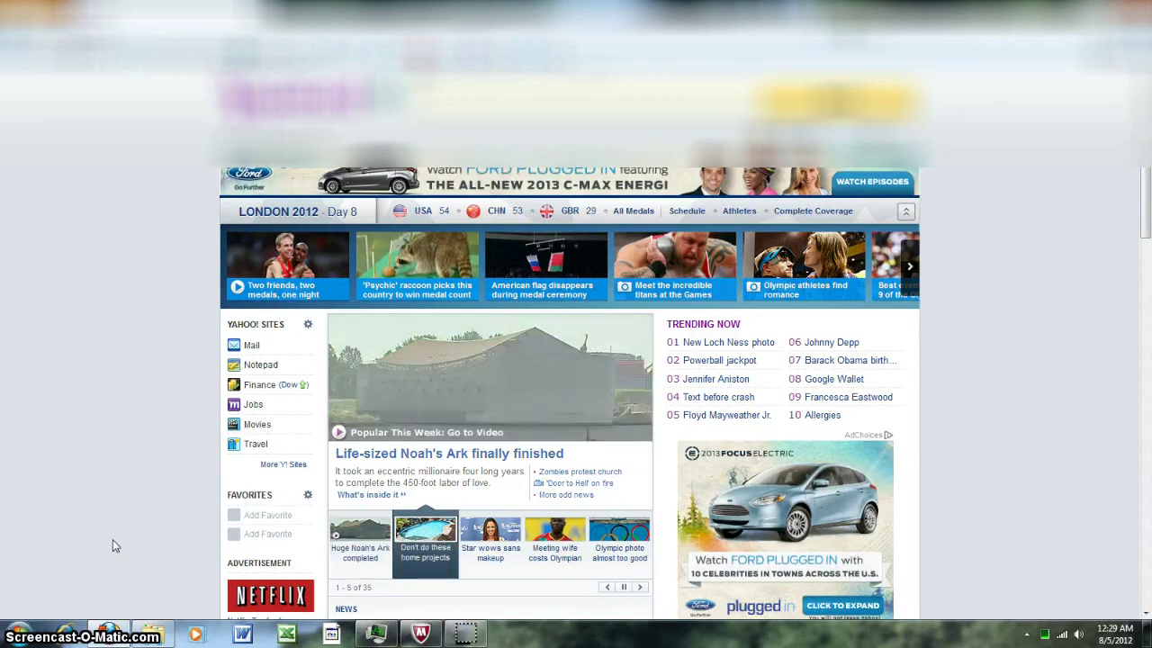
{"action": "left_click", "coordinate": [88, 531]}
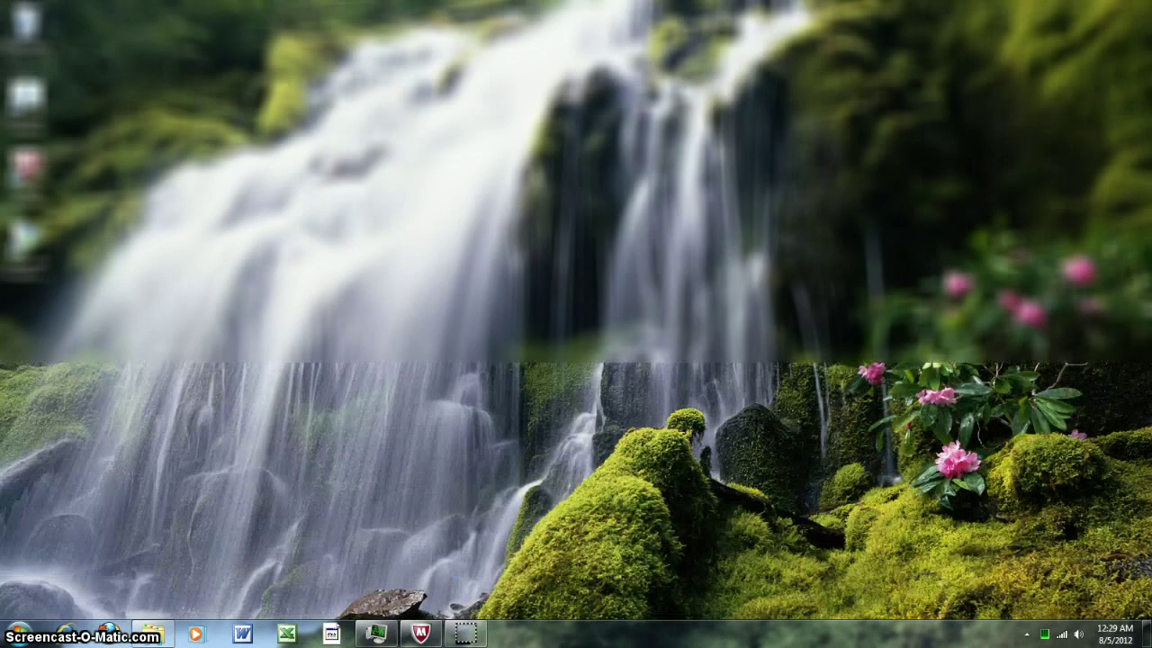
In Internet Explorer, try adding about:blank to the Restricted sites security zone, cancel Internet Options and close the browser.
{"action": "left_click", "coordinate": [57, 624]}
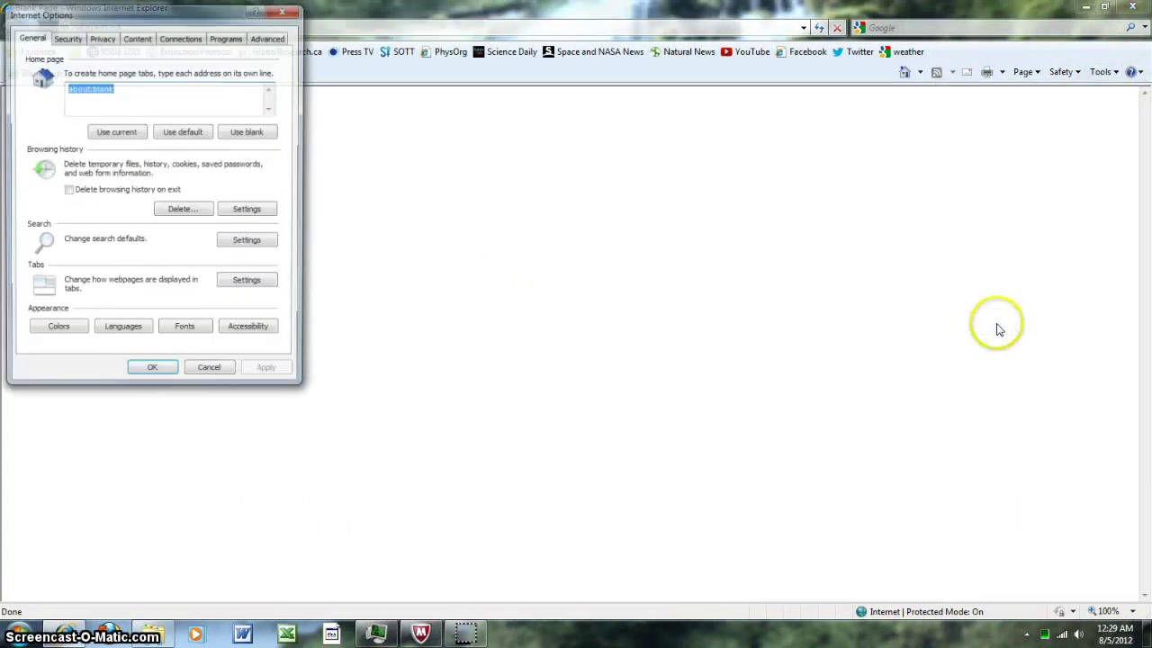
{"action": "left_click", "coordinate": [65, 37]}
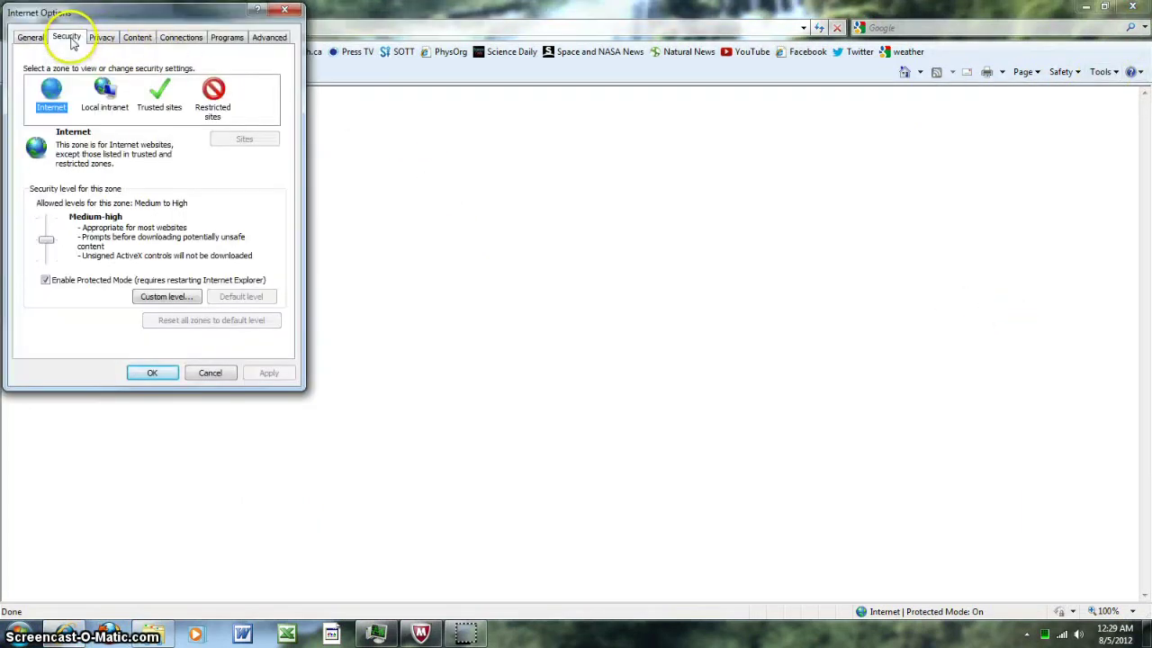
{"action": "left_click", "coordinate": [212, 101]}
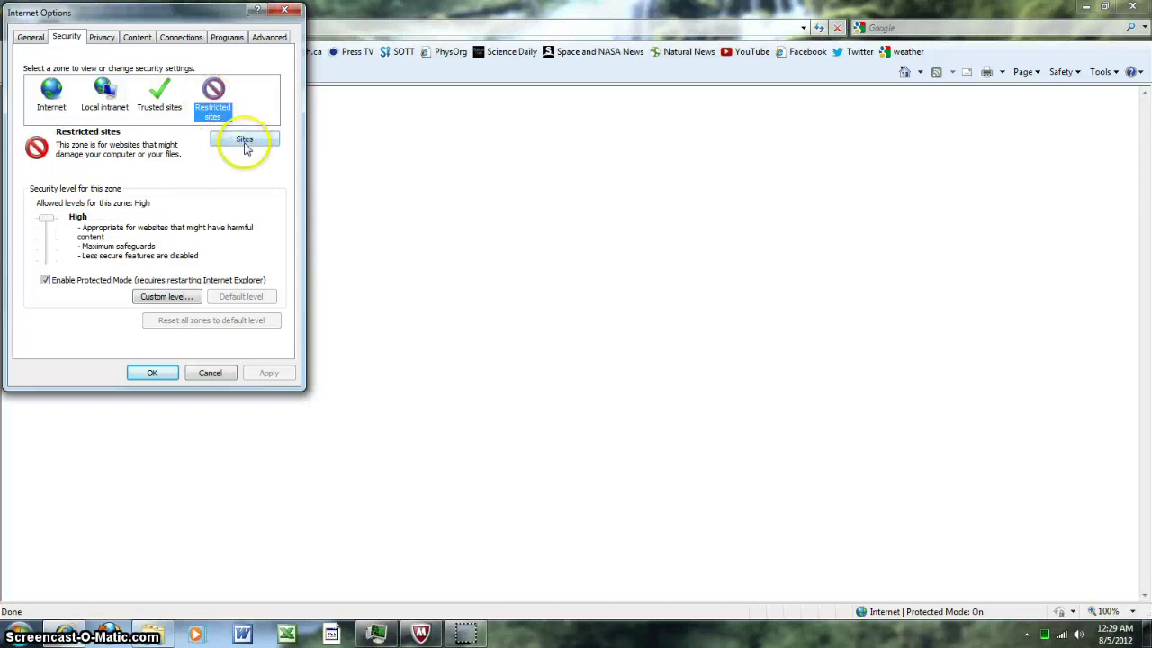
{"action": "left_click", "coordinate": [244, 140]}
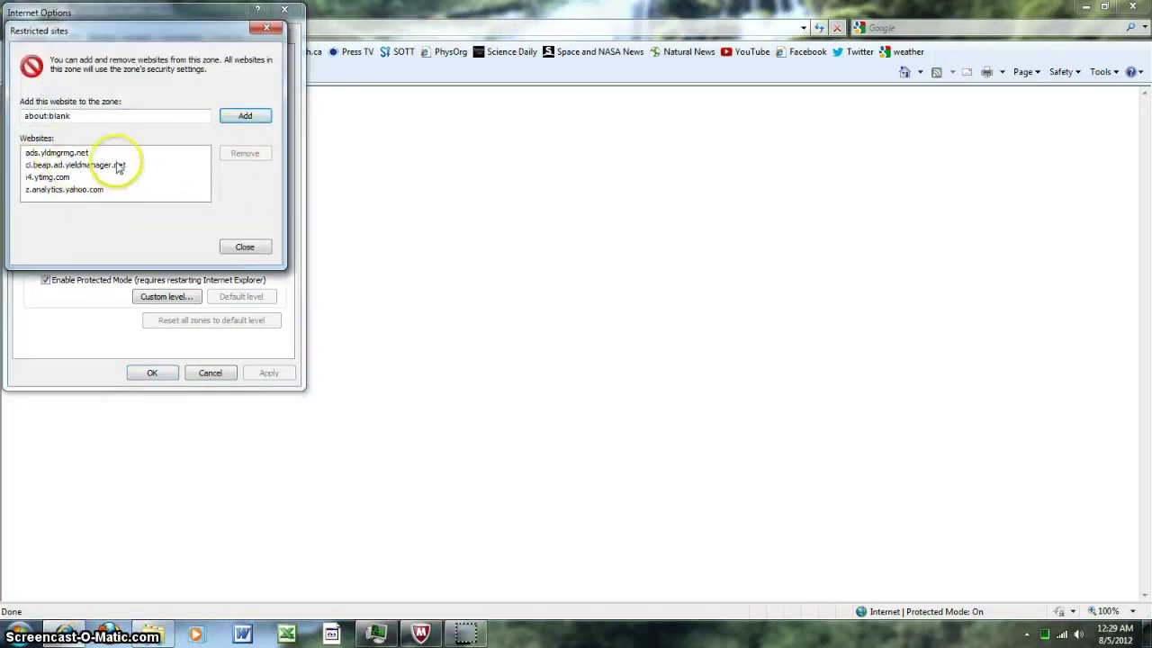
{"action": "left_click", "coordinate": [241, 120]}
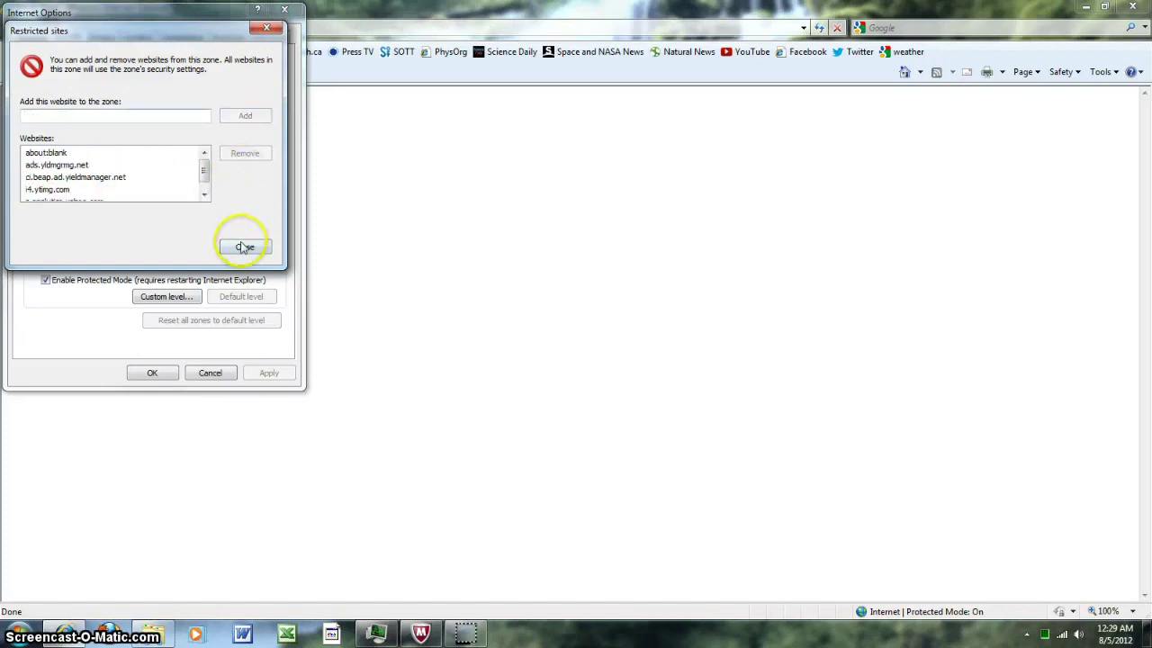
{"action": "left_click", "coordinate": [245, 247]}
{"action": "left_click", "coordinate": [212, 373]}
{"action": "key", "text": "alt+F4"}
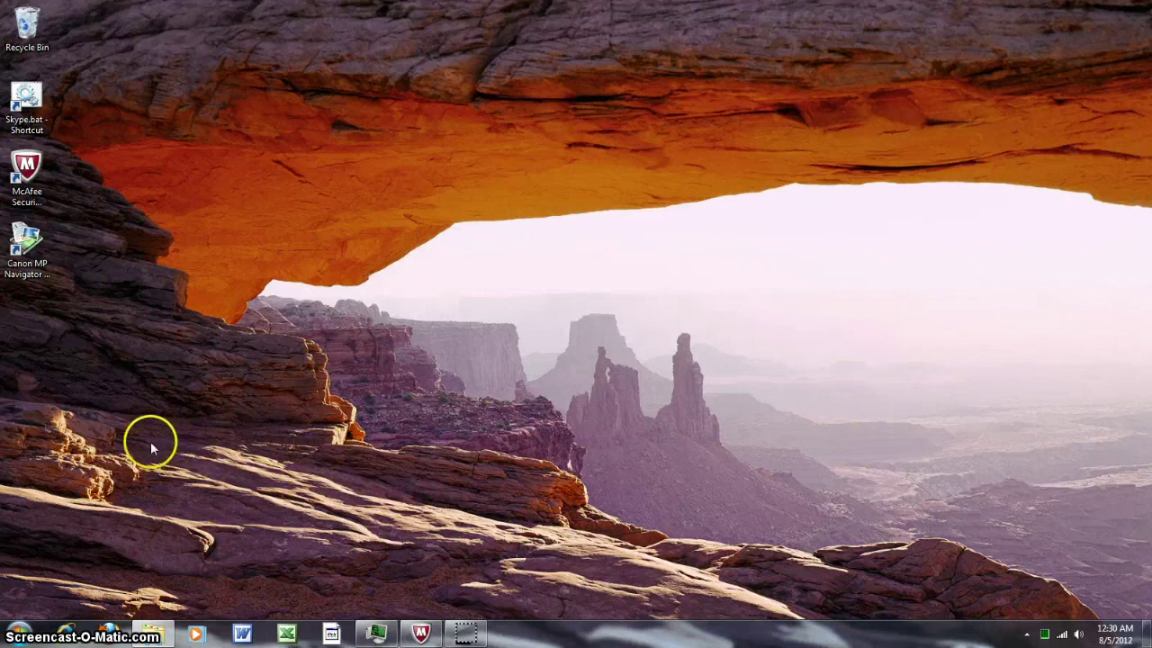
Run Notepad as administrator.
{"action": "left_click", "coordinate": [20, 632]}
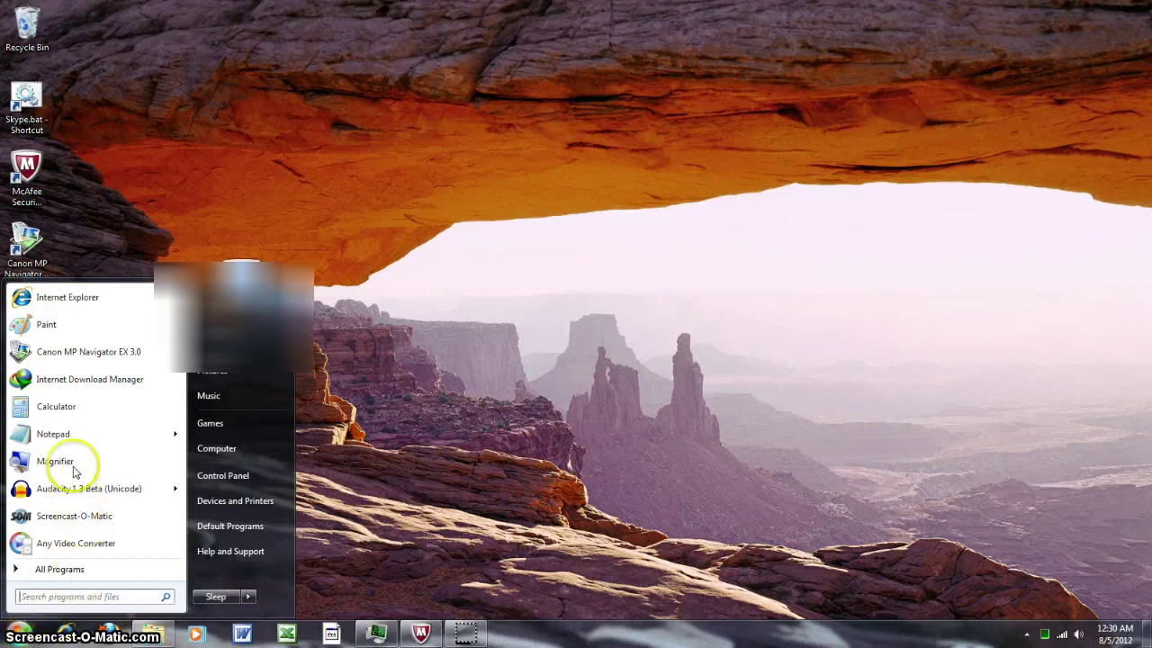
{"action": "right_click", "coordinate": [59, 435]}
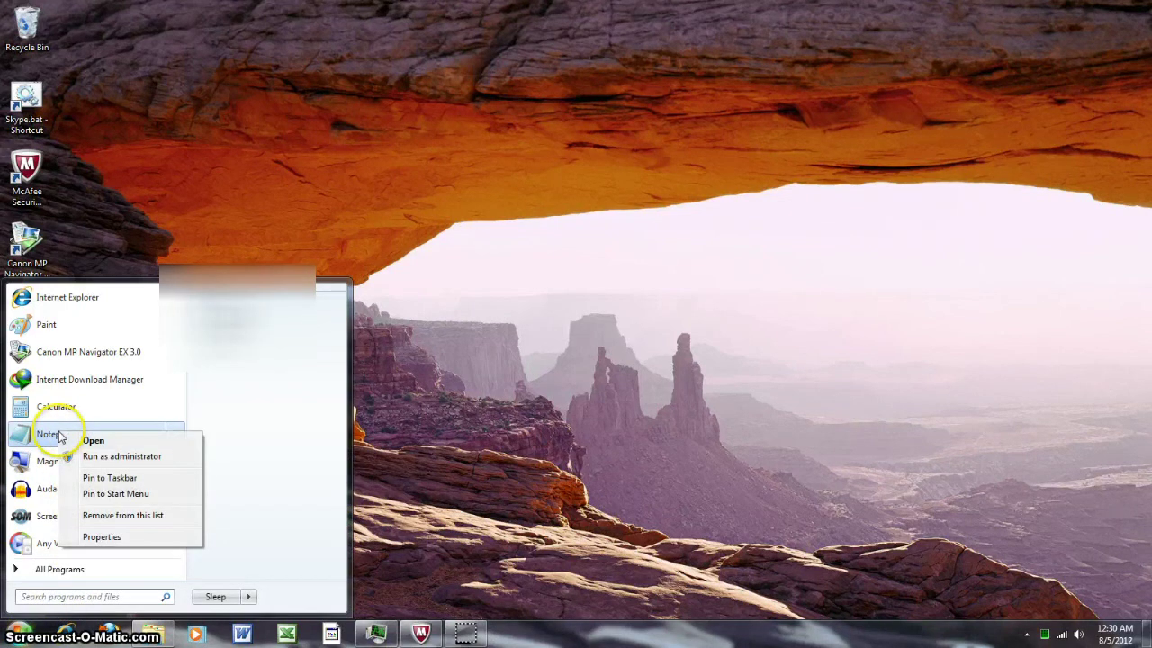
{"action": "left_click", "coordinate": [99, 457]}
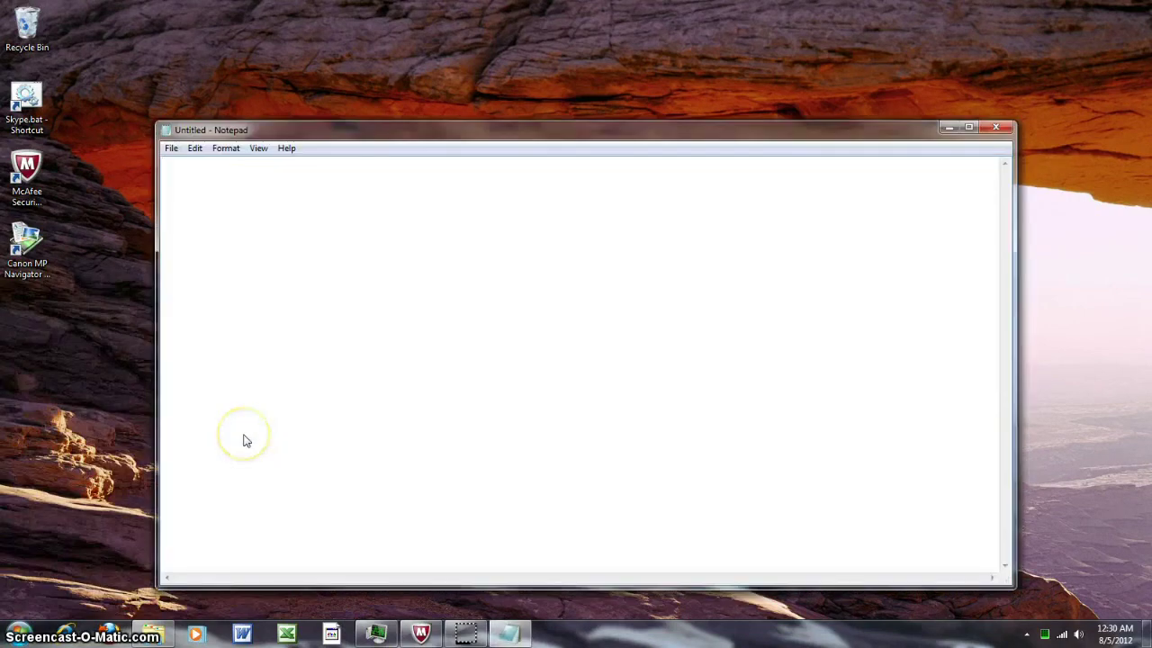
Start opening a file and browse to the C:\Windows\System32\drivers\etc folder.
{"action": "key", "text": "alt+f"}
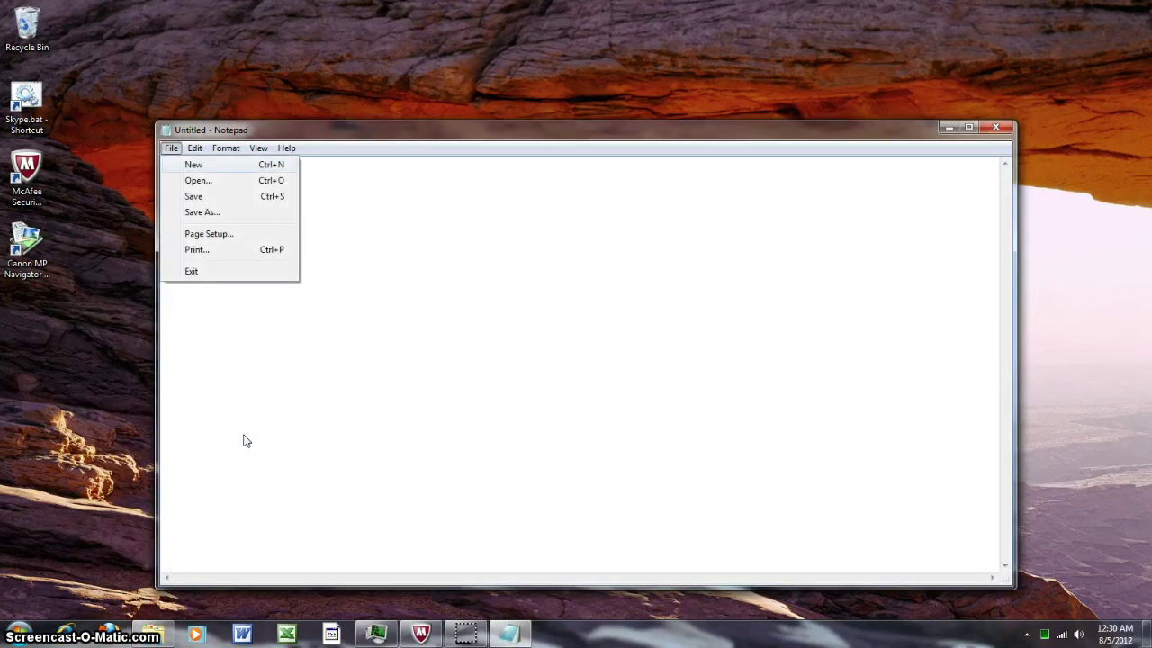
{"action": "key", "text": "Return"}
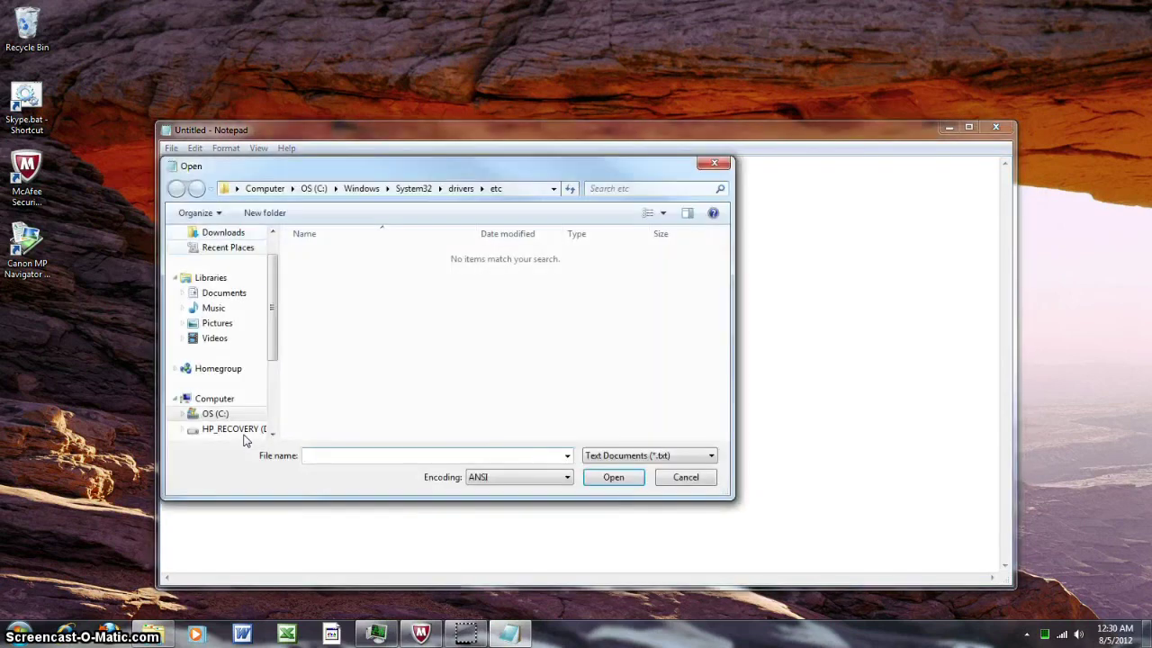
{"action": "left_click", "coordinate": [183, 413]}
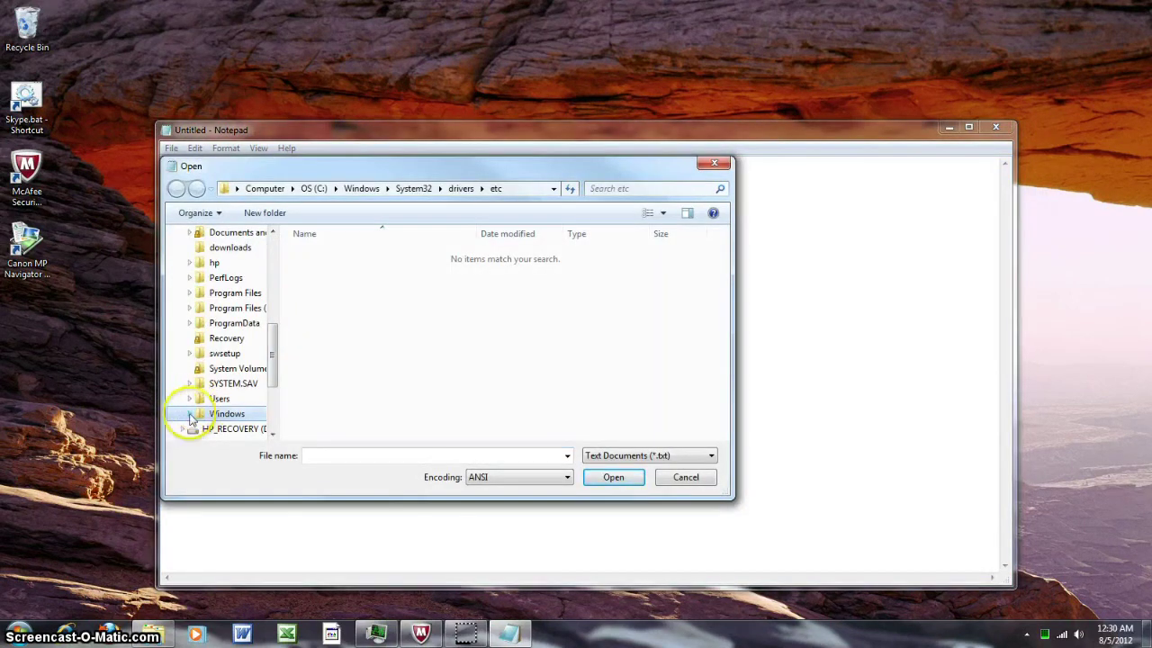
{"action": "left_click", "coordinate": [190, 414]}
{"action": "left_click", "coordinate": [197, 414]}
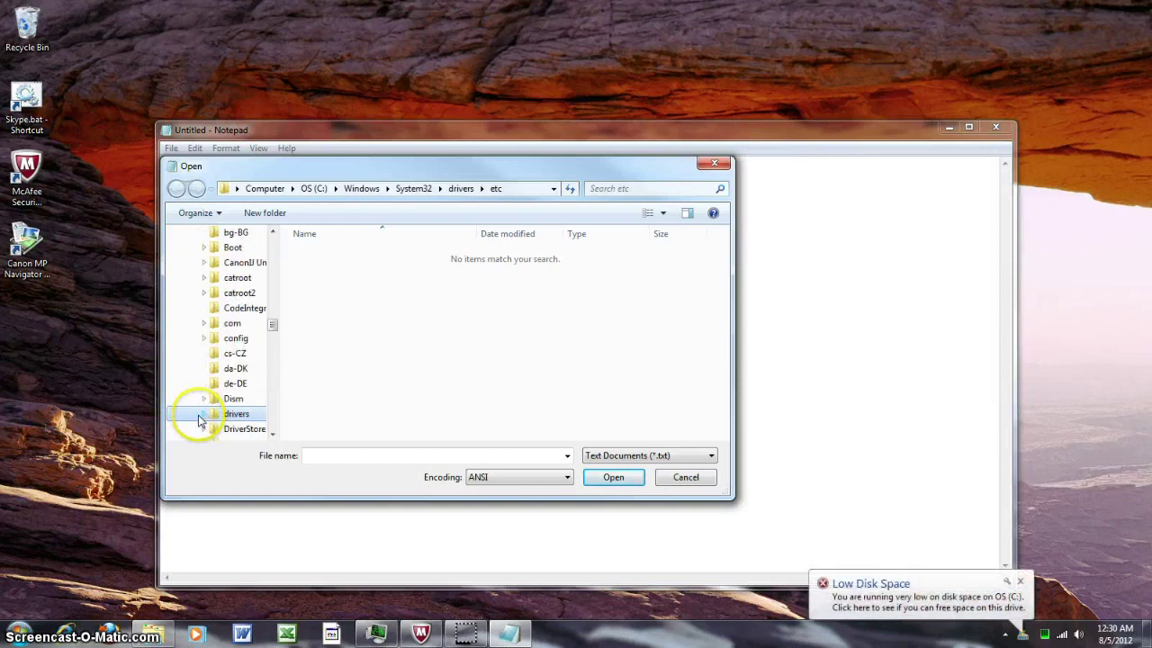
{"action": "left_click", "coordinate": [203, 416]}
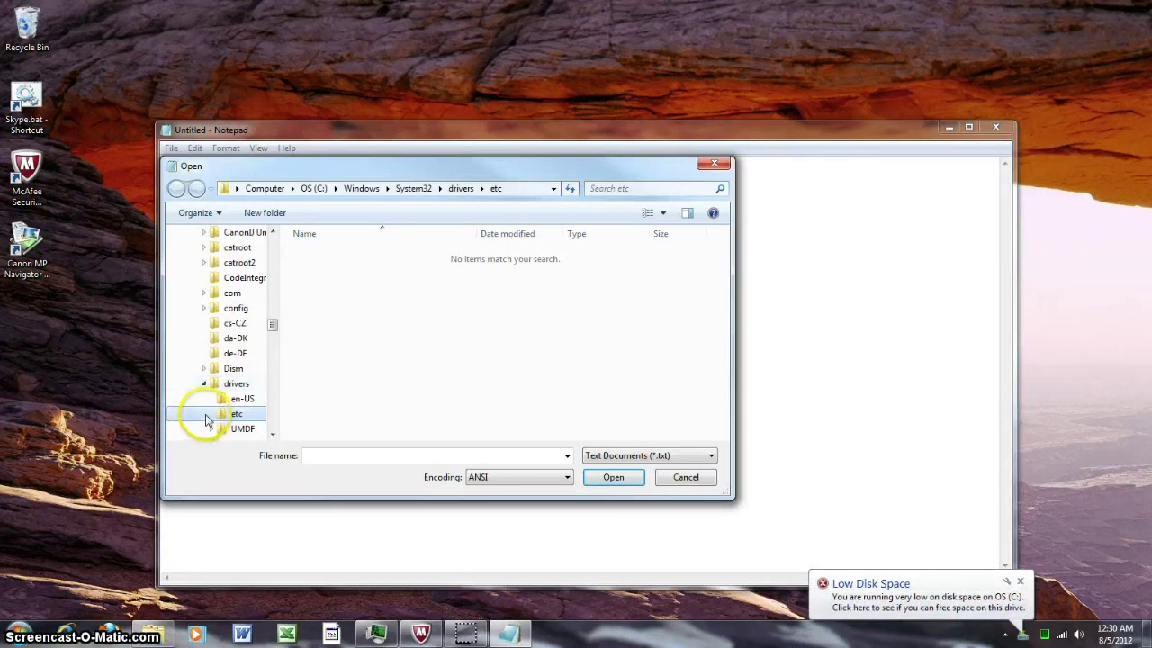
Show all file types in the etc folder and open the hosts file.
{"action": "left_click", "coordinate": [620, 455]}
{"action": "left_click", "coordinate": [615, 480]}
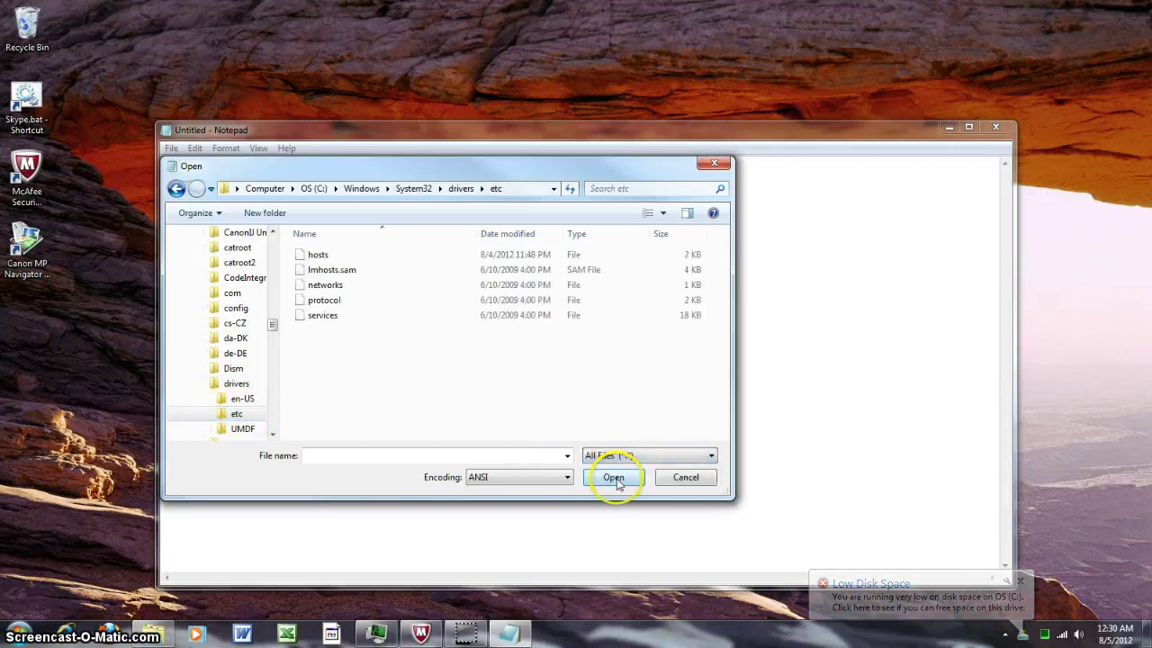
{"action": "left_click", "coordinate": [318, 256]}
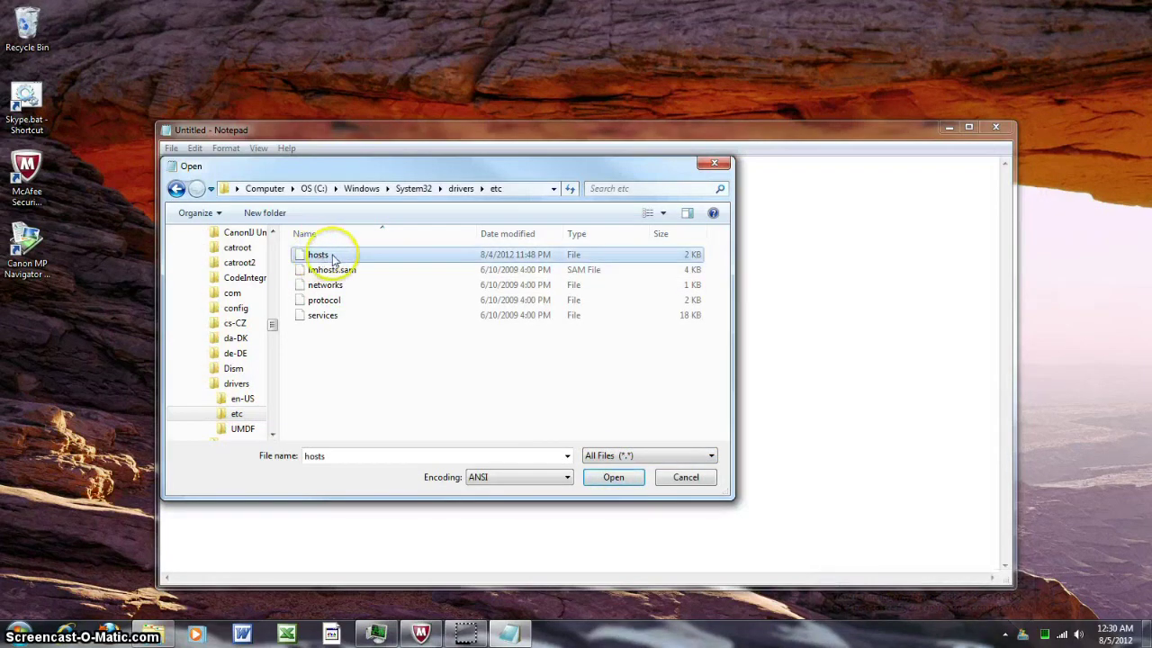
{"action": "double_click", "coordinate": [336, 259]}
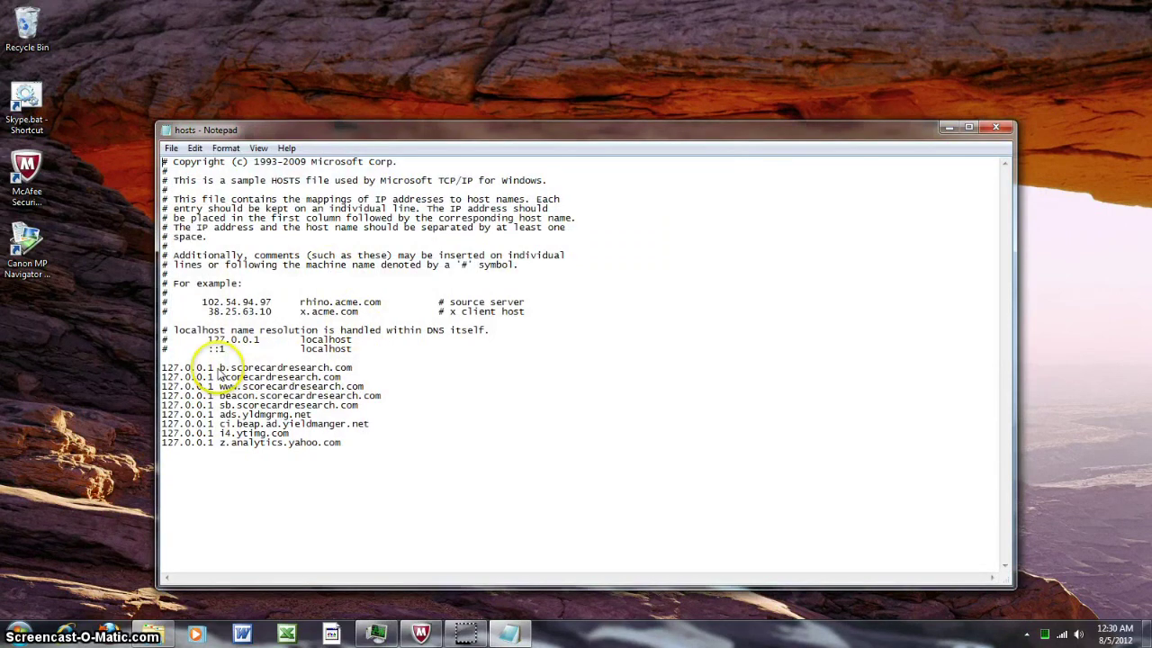
Highlight the host name b.scorecardresearch.com in the first 127.0.0.1 entry and save the hosts file.
{"action": "left_click", "coordinate": [345, 444]}
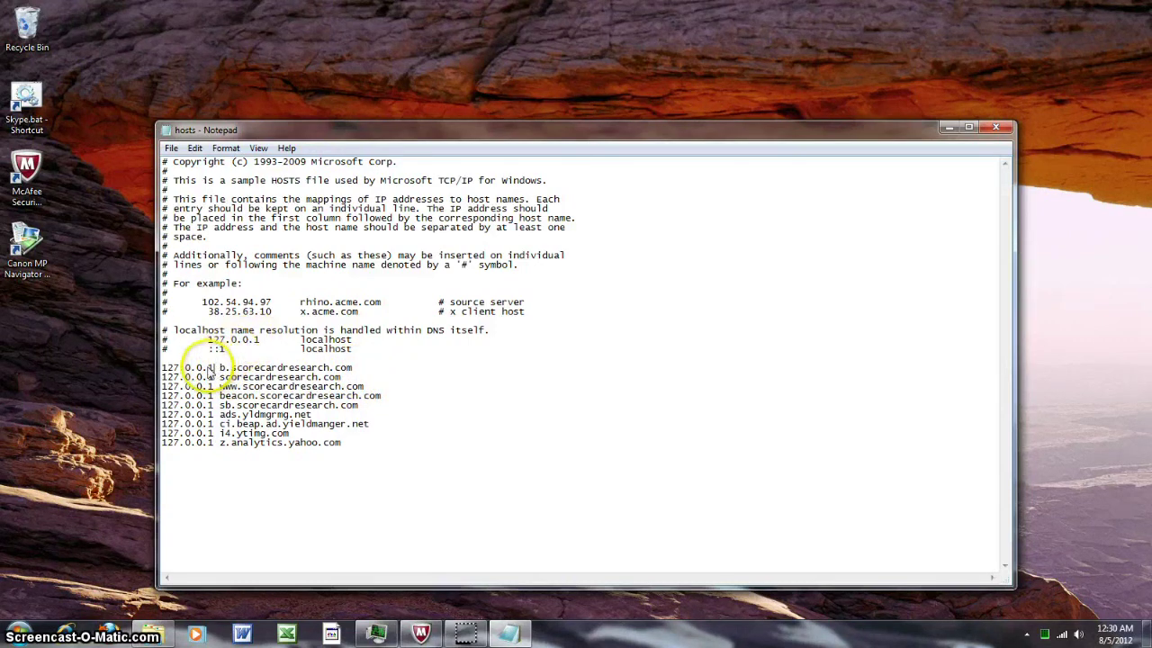
{"action": "left_click_drag", "start_coordinate": [214, 369], "coordinate": [353, 369]}
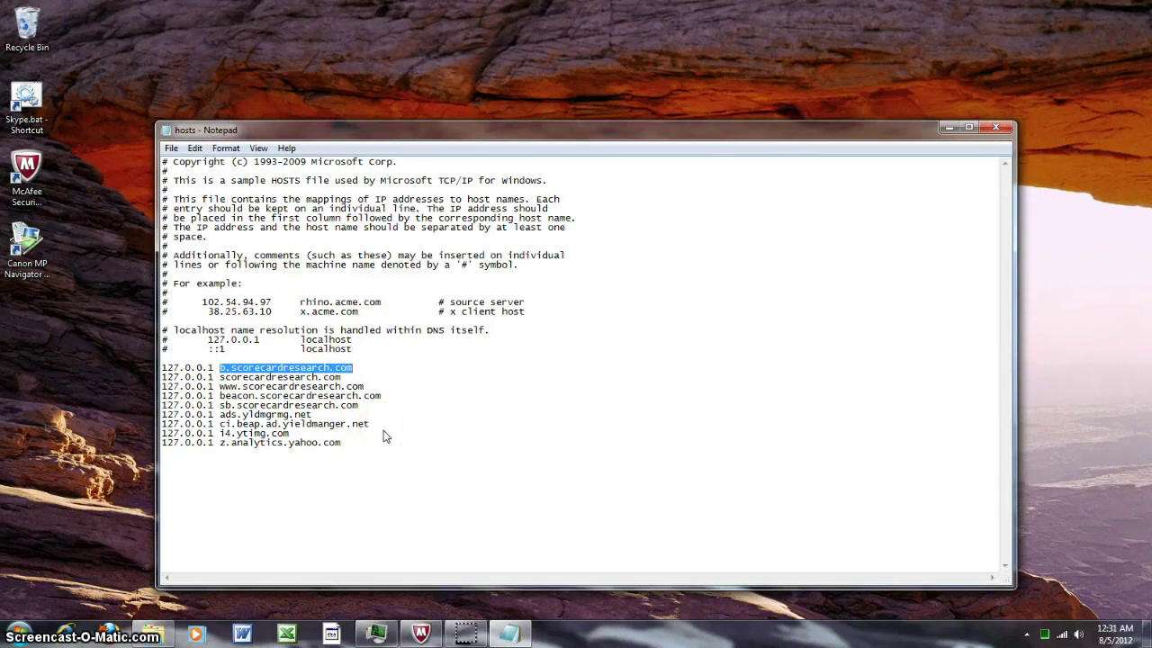
{"action": "left_click", "coordinate": [171, 148]}
{"action": "left_click", "coordinate": [181, 198]}
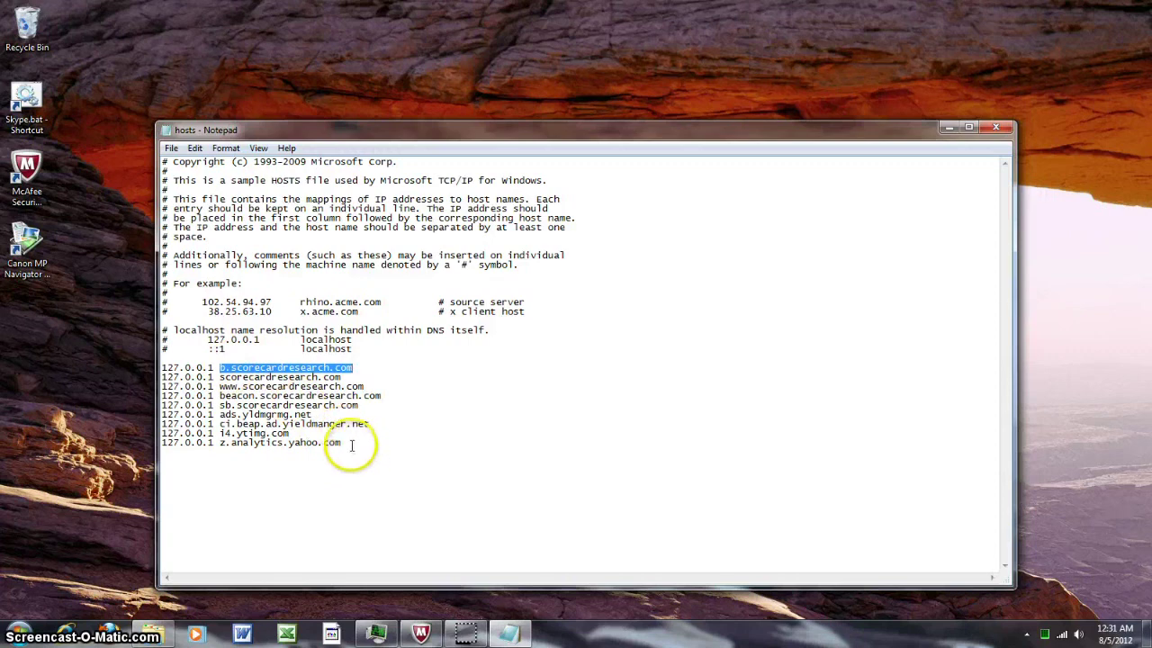
Select all the 127.0.0.1 entries from b.scorecardresearch.com to z.analytics.yahoo.com, save the hosts file and close it.
{"action": "left_click_drag", "start_coordinate": [352, 445], "coordinate": [162, 367]}
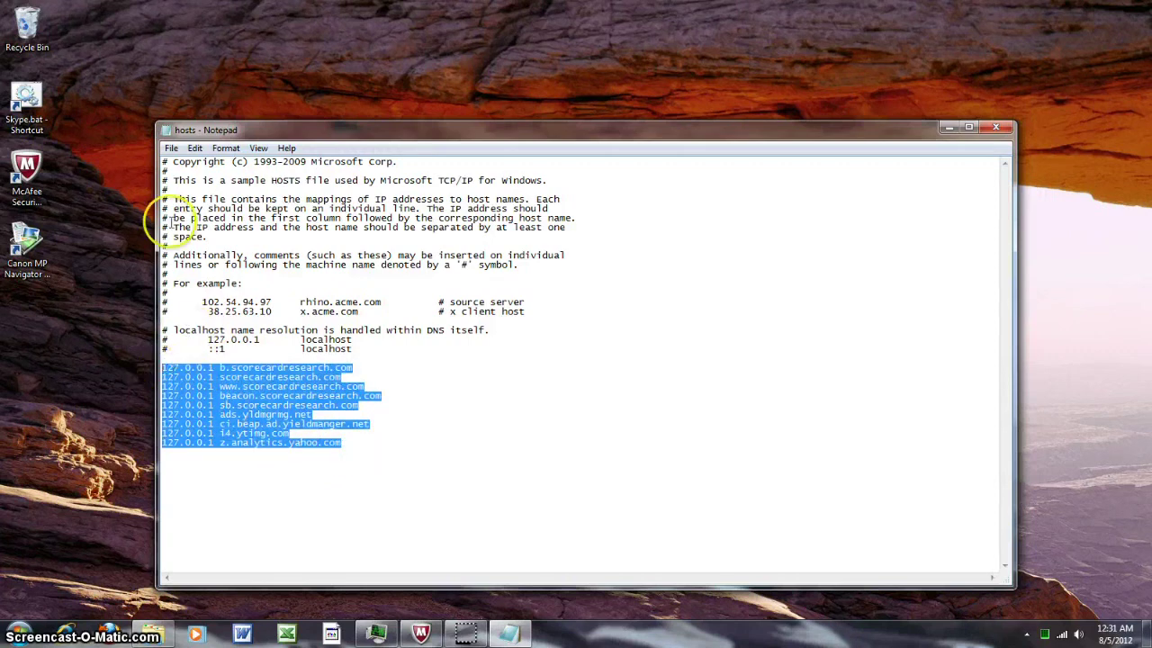
{"action": "left_click", "coordinate": [171, 148]}
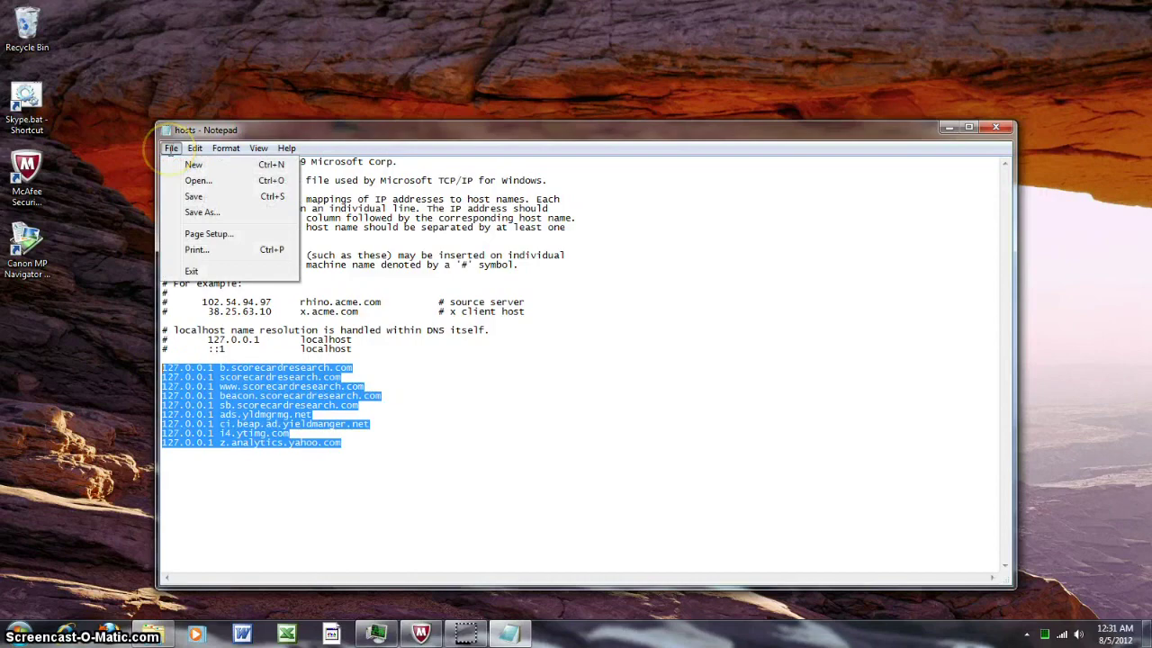
{"action": "left_click", "coordinate": [194, 197]}
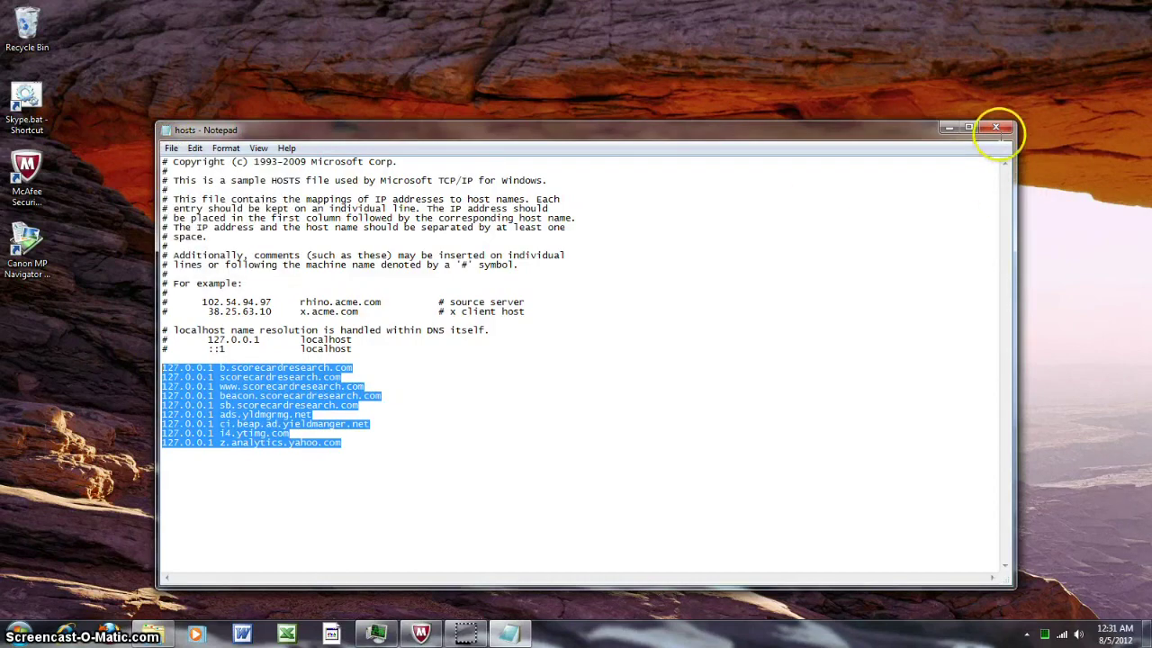
{"action": "left_click", "coordinate": [996, 127]}
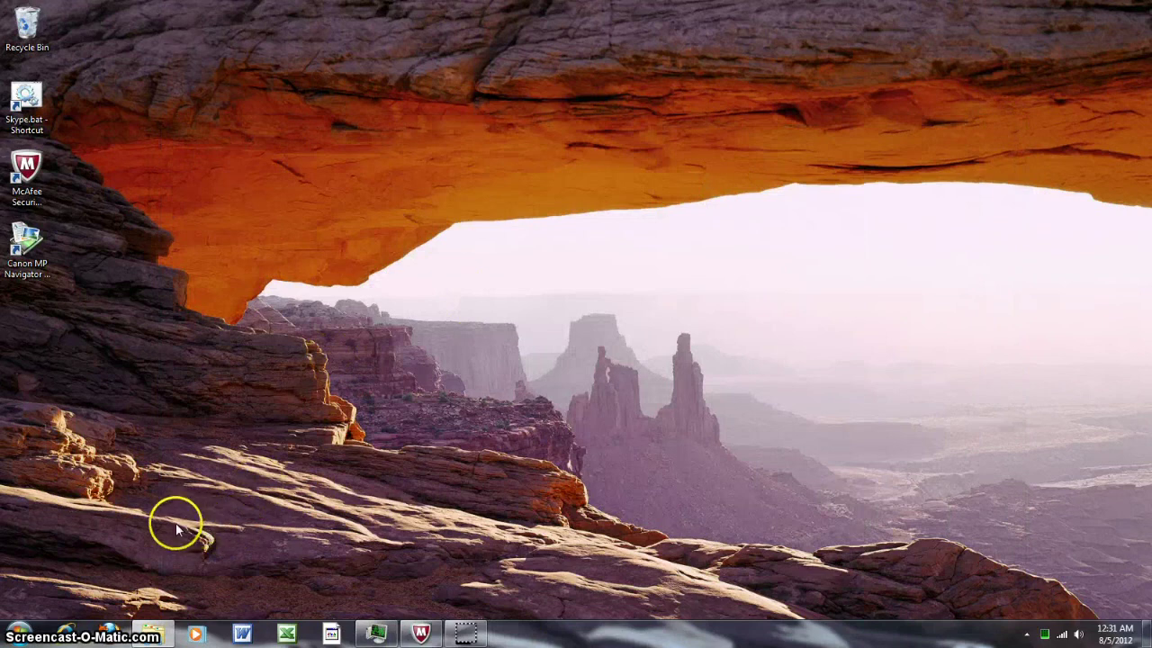
{"action": "mouse_move", "coordinate": [474, 637]}
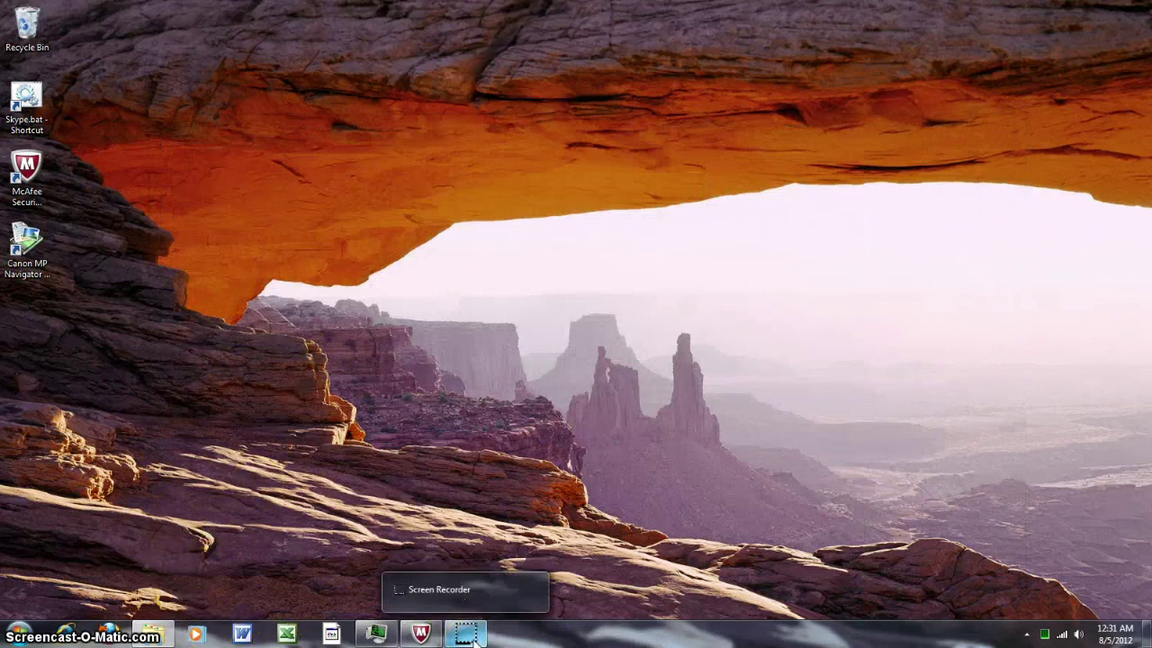